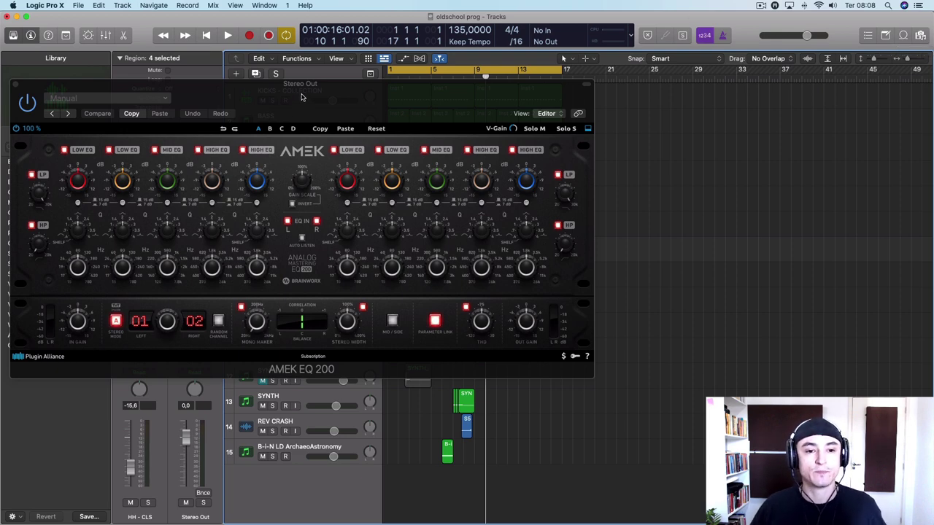
Move the AMEK EQ 200 window clear of the channel strips, and hide the Library during a short playback
drag(302, 96, 487, 94)
key(space)
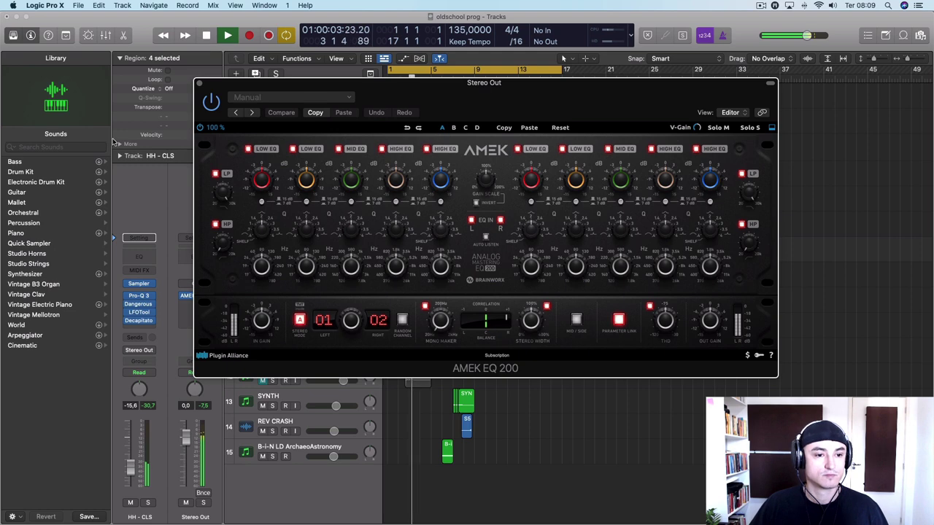
key(y)
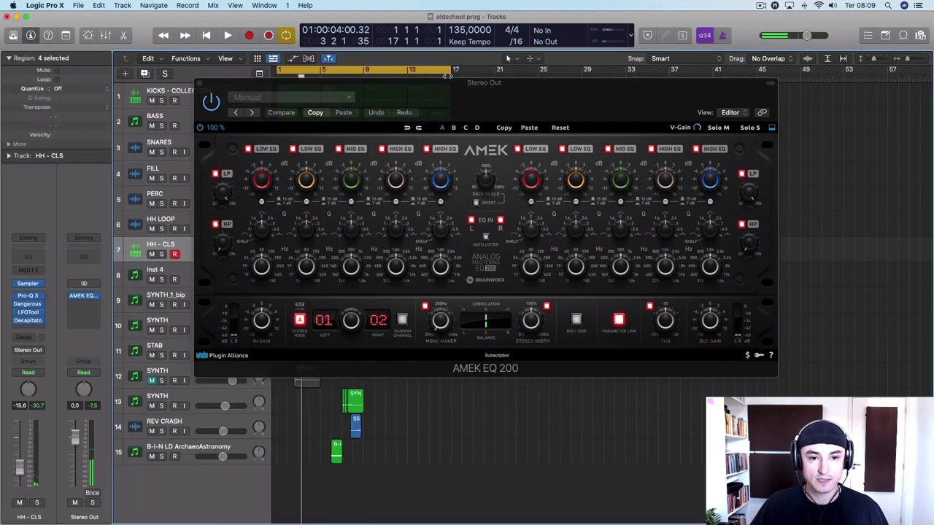
click(514, 93)
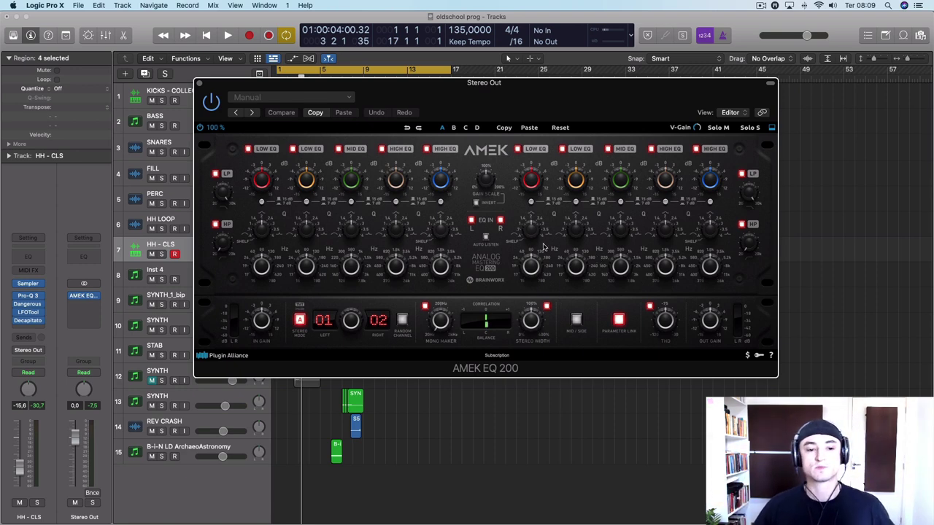
Try the Low EQ gain with the channels linked, and again in Mid/Side mode with Parameter Link off
mouse_move(266, 177)
mouse_down()
mouse_move(261, 150)
mouse_move(258, 188)
mouse_move(261, 172)
mouse_up()
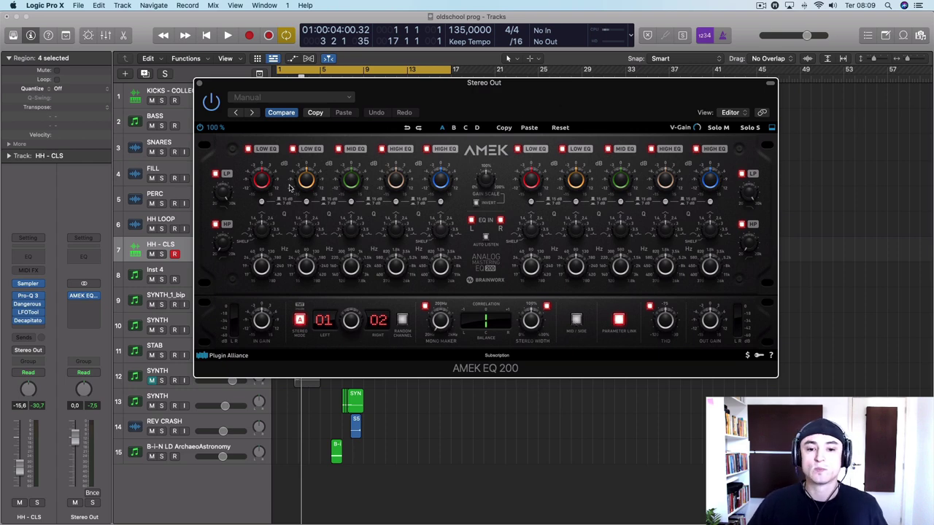
mouse_move(256, 178)
mouse_down()
mouse_move(258, 162)
mouse_move(259, 187)
mouse_move(269, 160)
mouse_move(262, 189)
mouse_up()
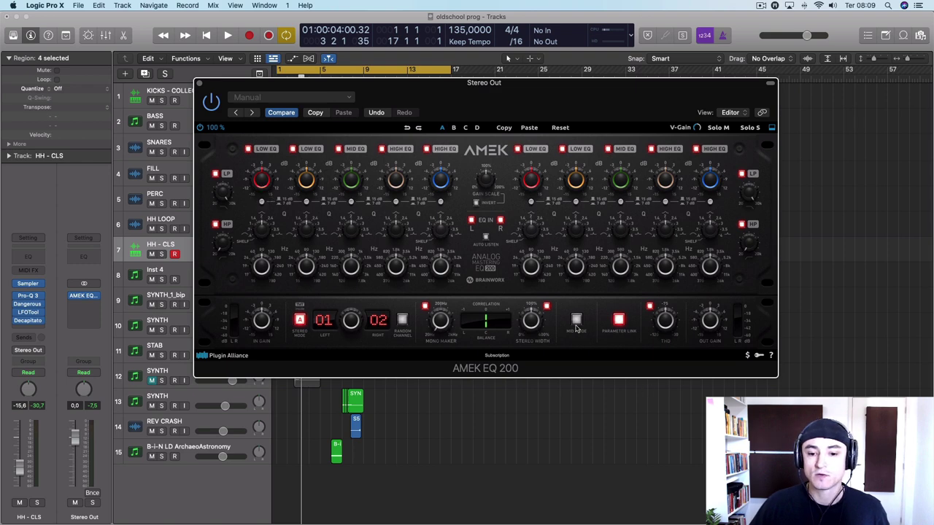
click(575, 321)
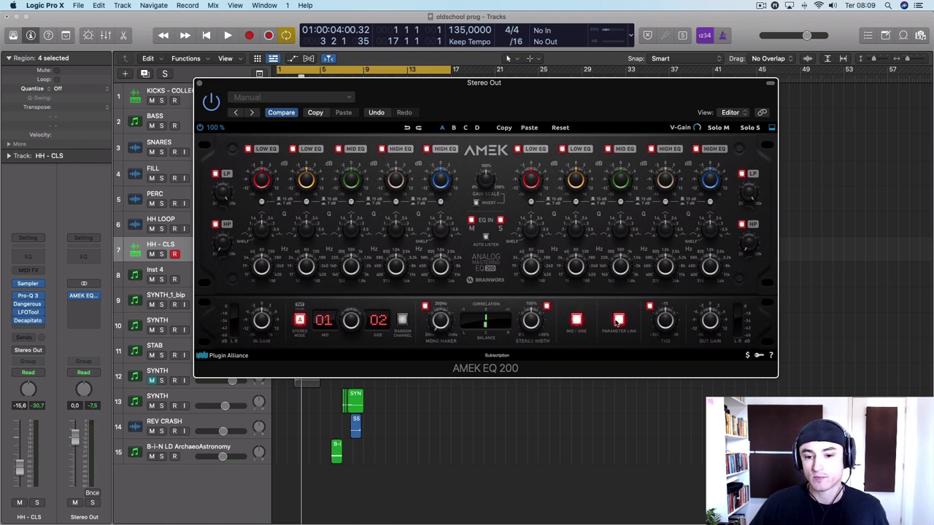
click(618, 321)
drag(576, 179, 580, 159)
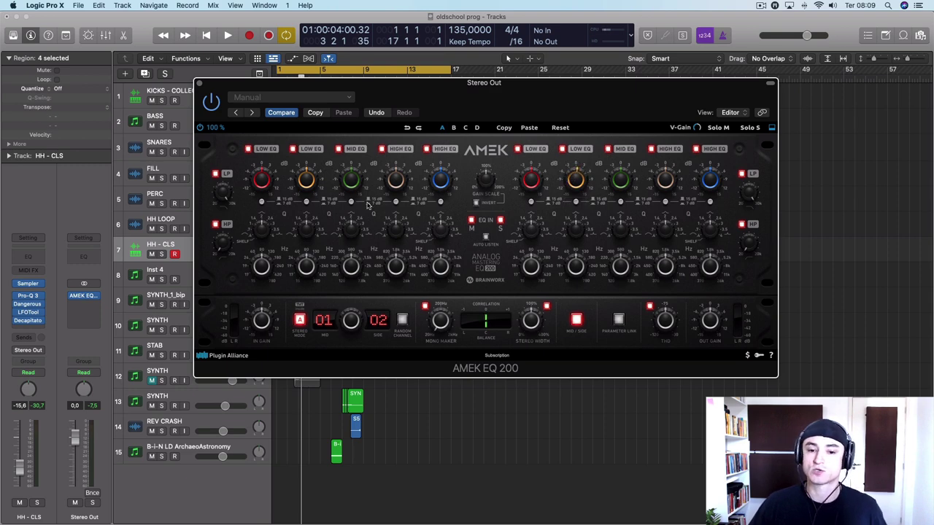
click(574, 321)
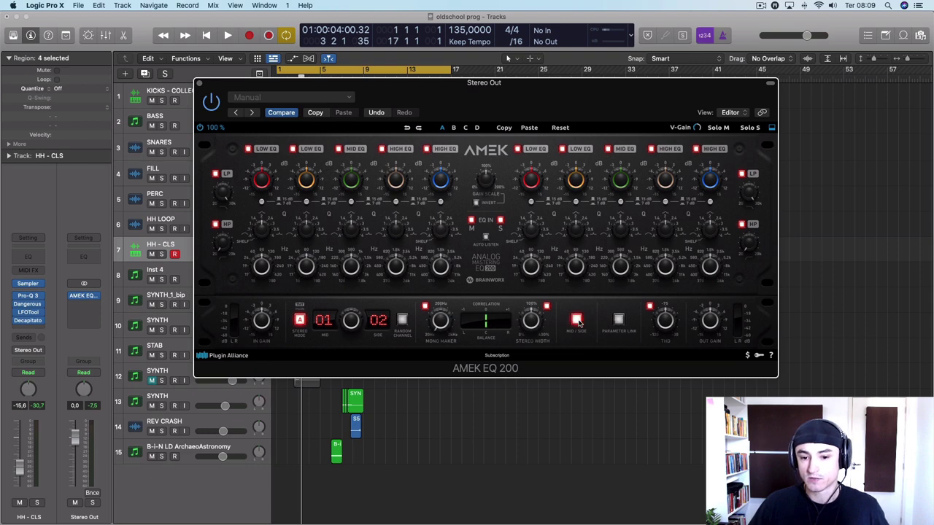
click(617, 321)
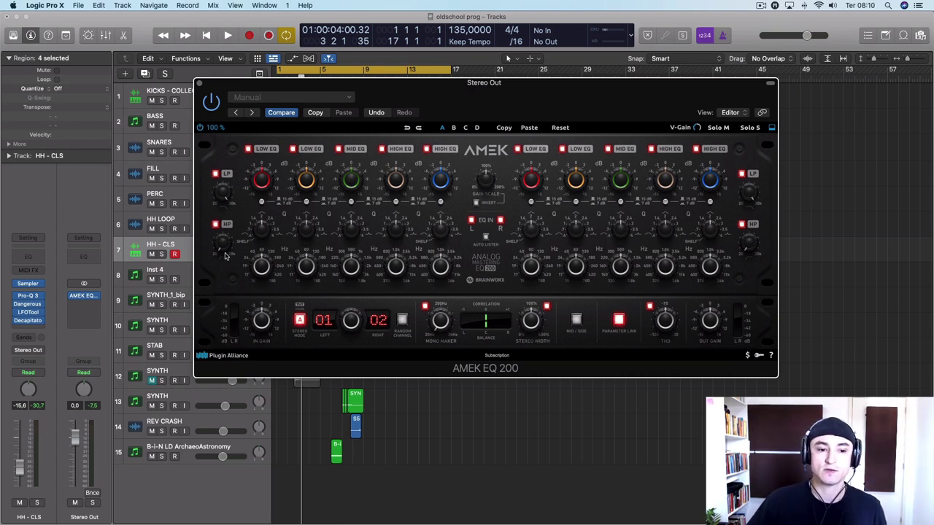
Try different gain and Q settings on the left channel's first Low EQ band
drag(259, 179, 262, 173)
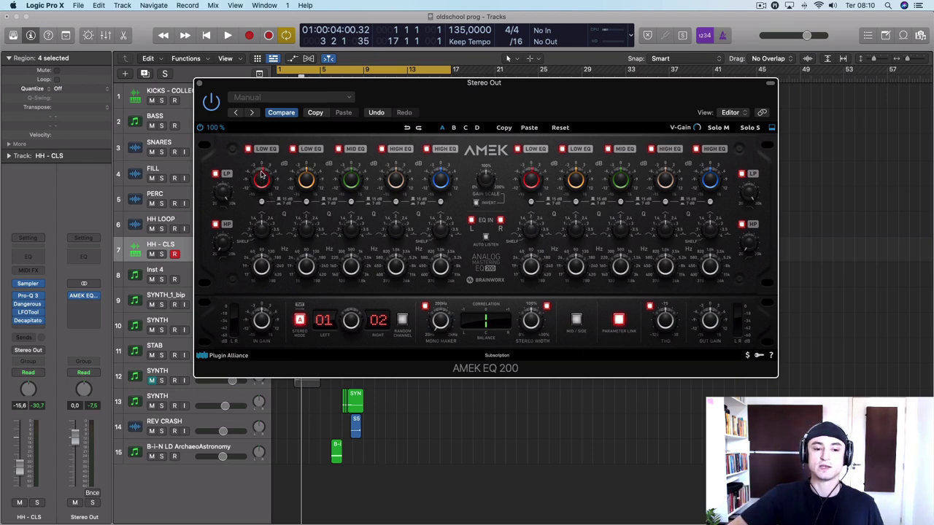
mouse_move(258, 230)
drag(258, 231, 278, 253)
drag(280, 217, 271, 248)
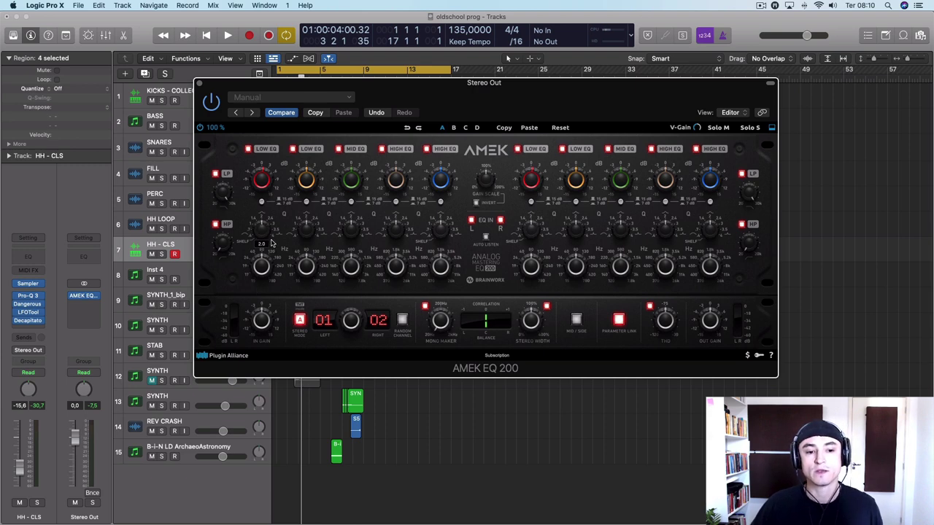
Insert a Channel EQ on the HH - CLS track and cut its 100 Hz band by 11.4 dB with a Q of 0.23
key(e)
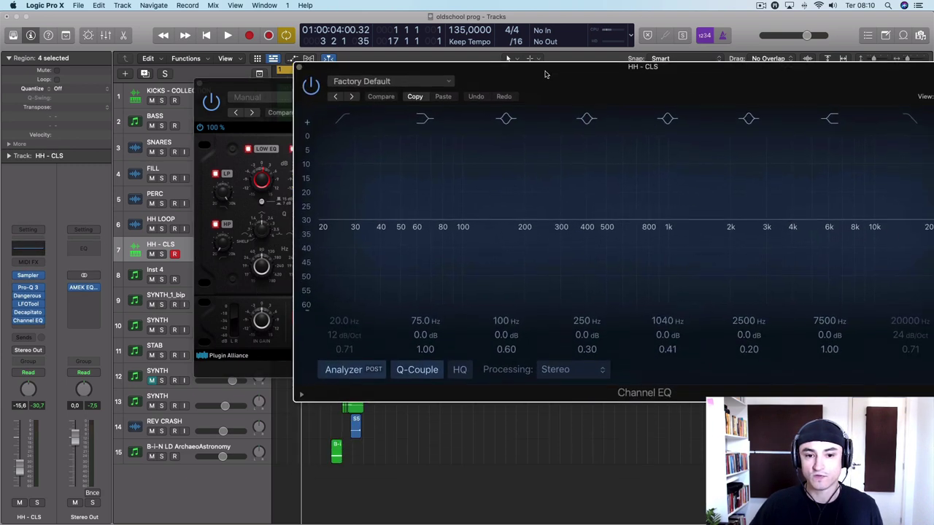
drag(463, 225, 468, 310)
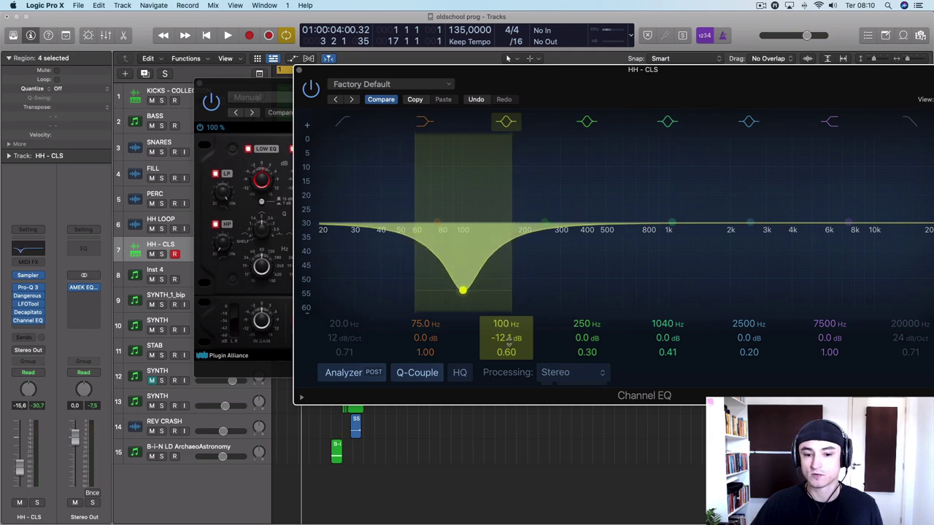
drag(508, 339, 506, 357)
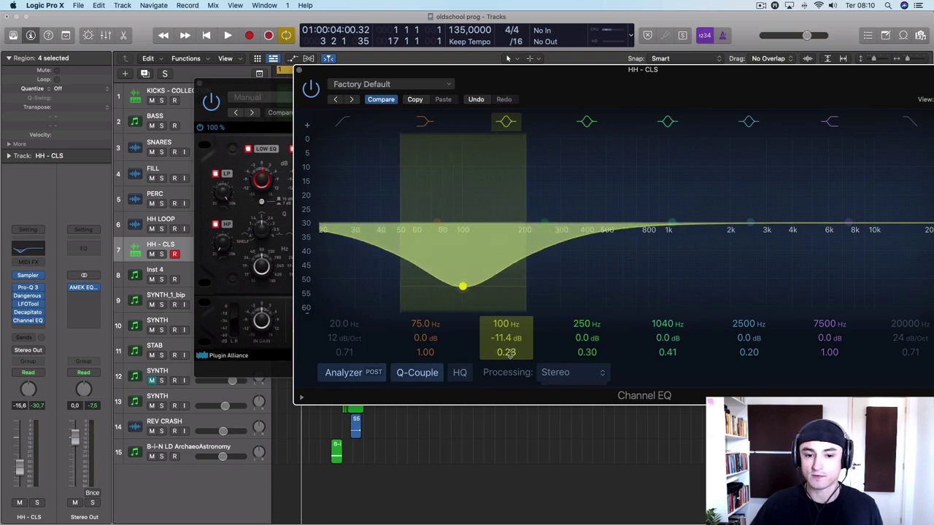
key(super+w)
Try the first Low EQ band's frequency control, and switch the other four EQ bands off and on again
mouse_move(261, 268)
mouse_down()
mouse_move(264, 292)
mouse_move(267, 166)
mouse_move(258, 292)
mouse_move(260, 112)
mouse_move(236, 272)
mouse_move(241, 208)
mouse_move(270, 281)
mouse_move(261, 264)
mouse_up()
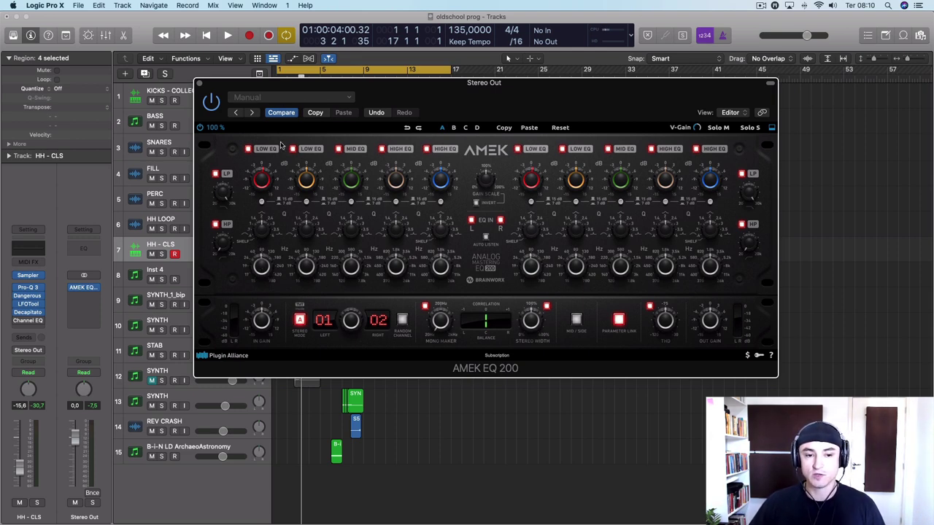
click(313, 150)
click(354, 151)
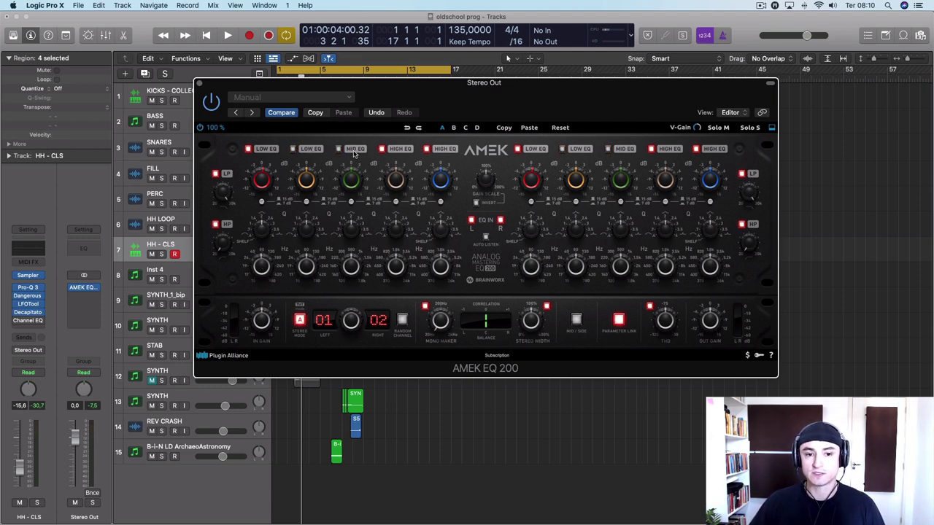
click(399, 149)
click(442, 150)
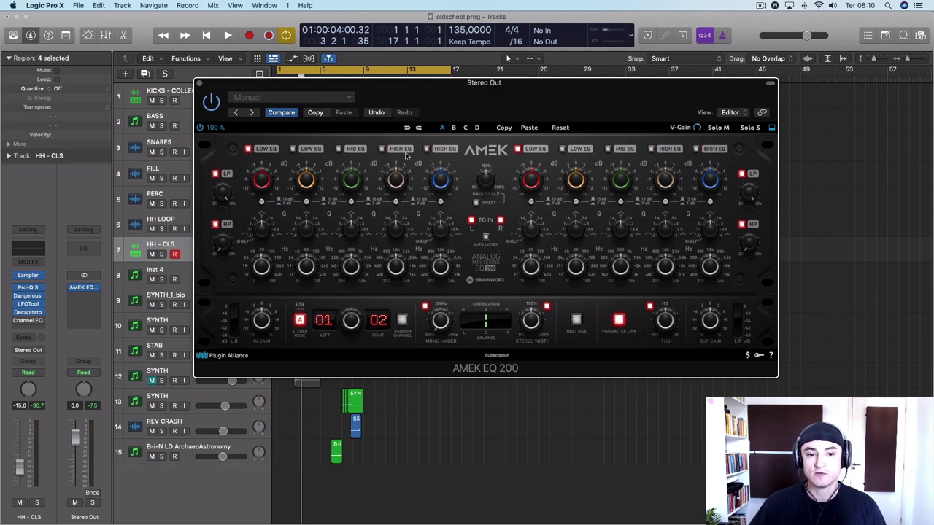
click(384, 149)
click(427, 150)
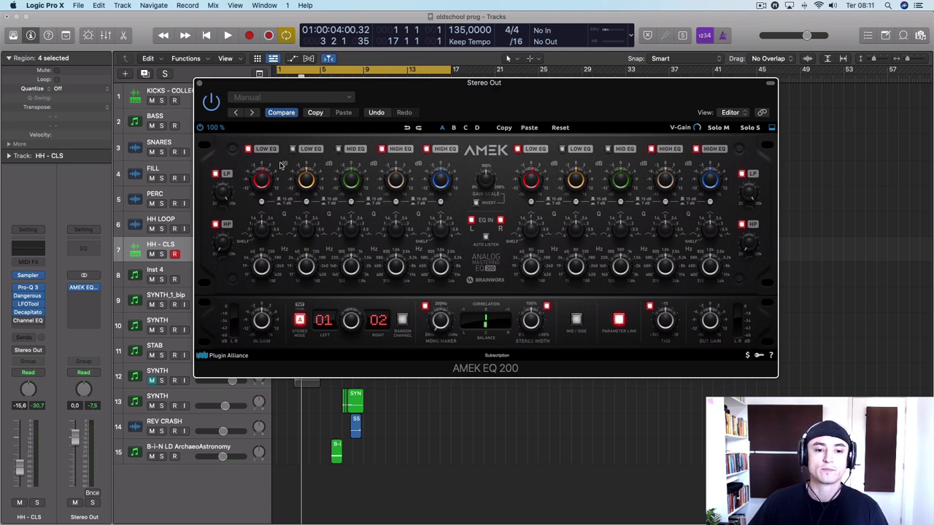
click(295, 150)
click(340, 151)
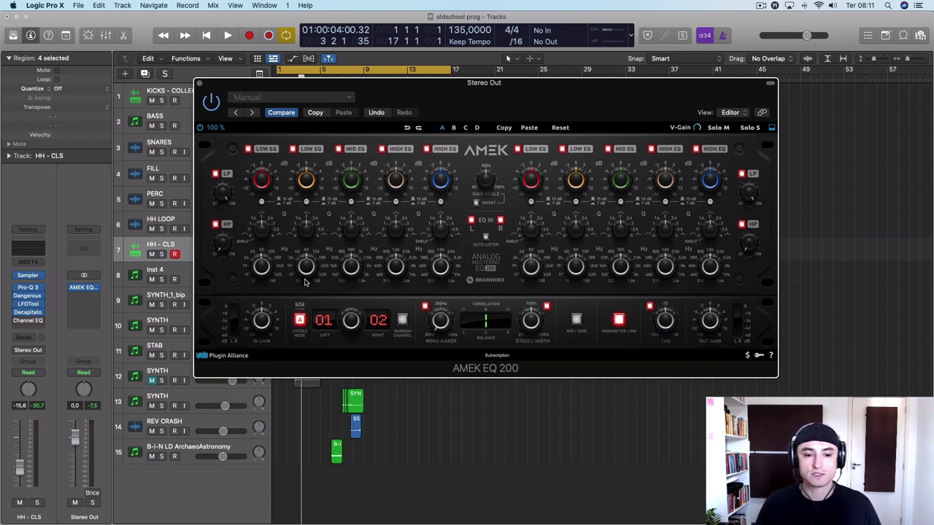
Try the left channel's first High EQ gain and sweep its high-pass filter frequency while playing the song
key(space)
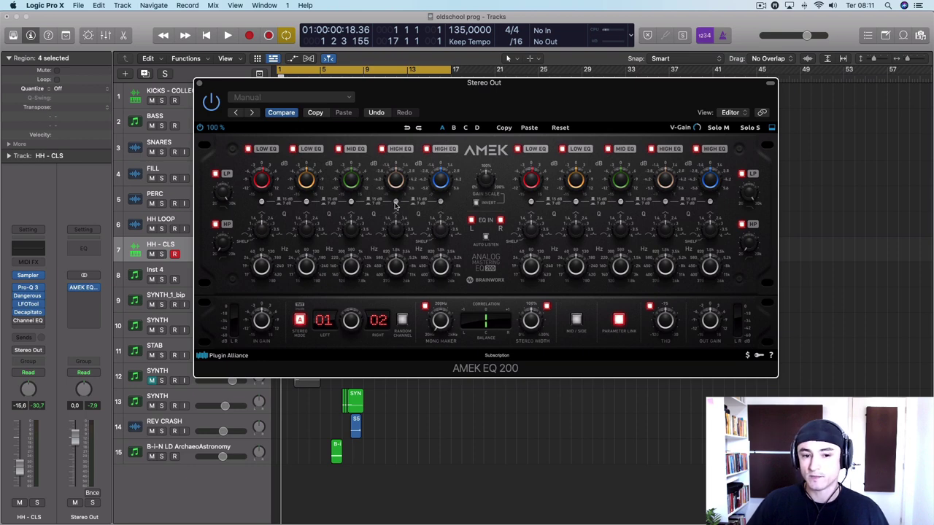
mouse_move(394, 181)
mouse_down()
mouse_move(390, 140)
mouse_move(384, 169)
mouse_up()
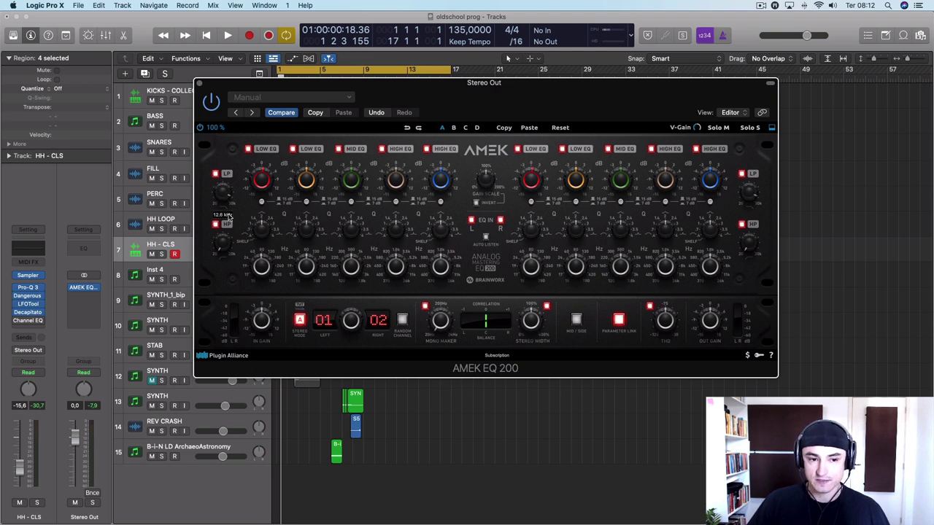
mouse_move(227, 248)
key(space)
mouse_move(227, 247)
mouse_down()
mouse_move(223, 157)
mouse_move(218, 241)
mouse_up()
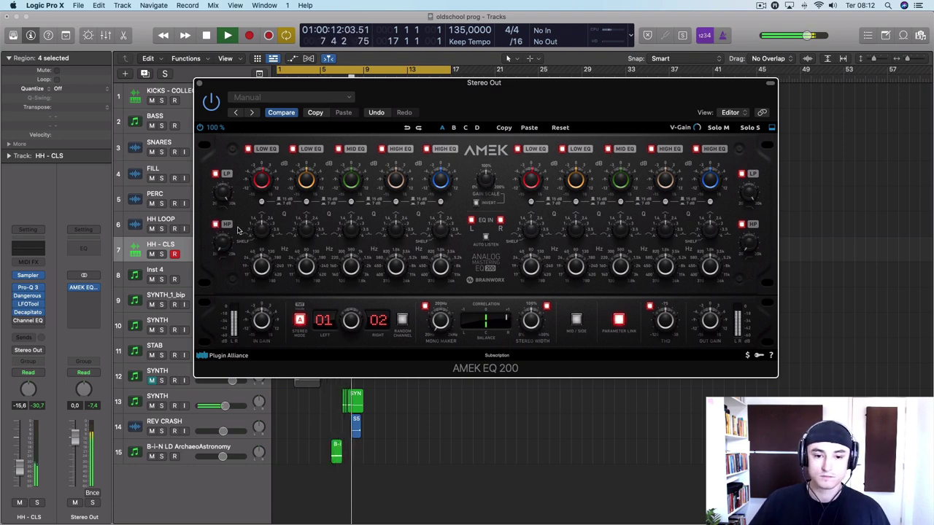
key(space)
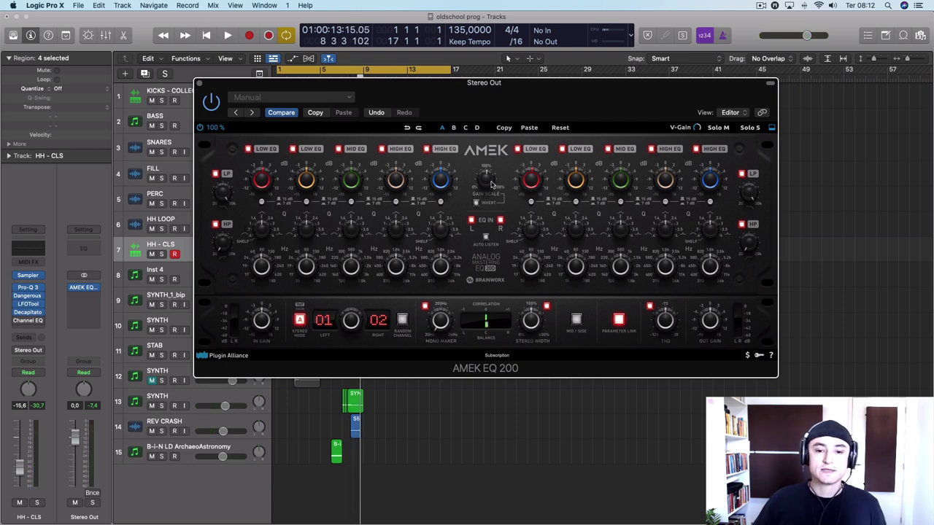
Try a slight turn of the AMEK EQ 200's Gain Scale control
mouse_move(487, 181)
drag(487, 181, 487, 183)
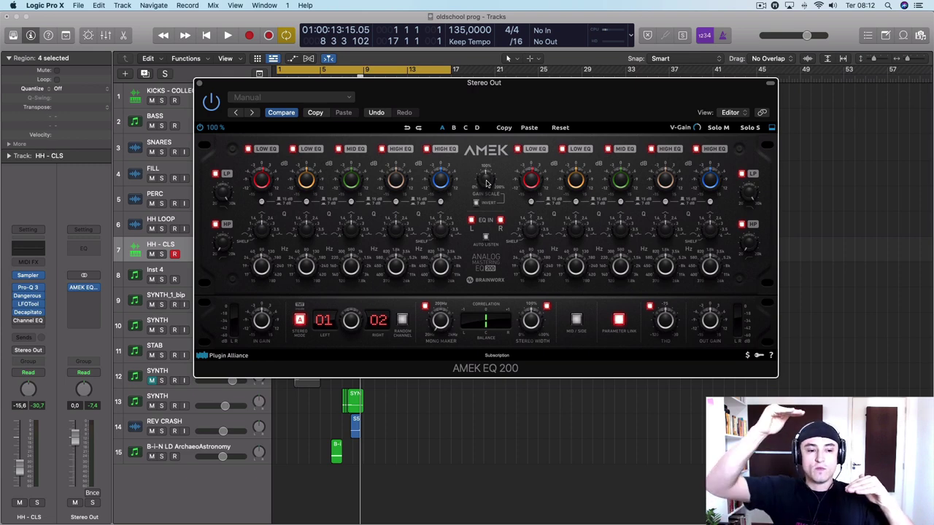
Shape the HH - CLS Channel EQ with −5.8 dB at 268 Hz, +9.4 dB at 1100 Hz, −4.0 dB at 3440 Hz and +2.9 dB at 7350 Hz, adjusting overall gain
click(42, 251)
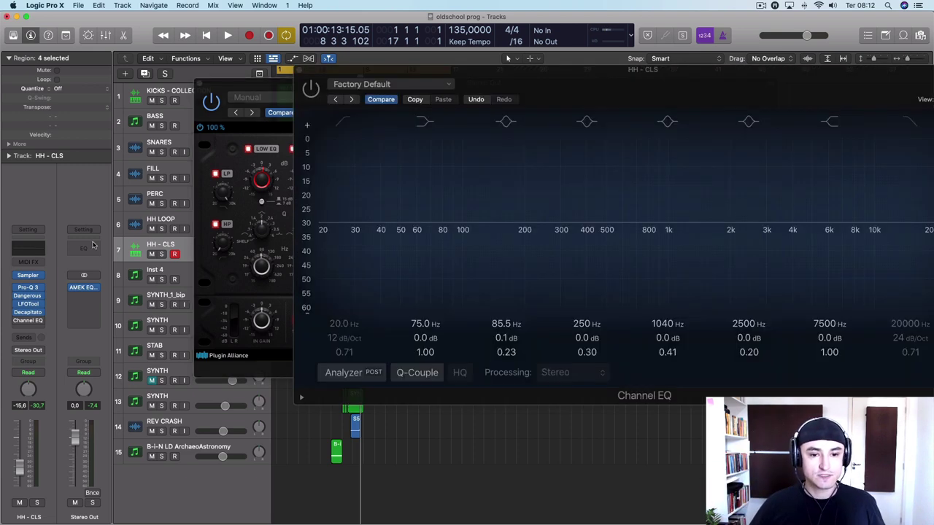
drag(445, 219, 451, 252)
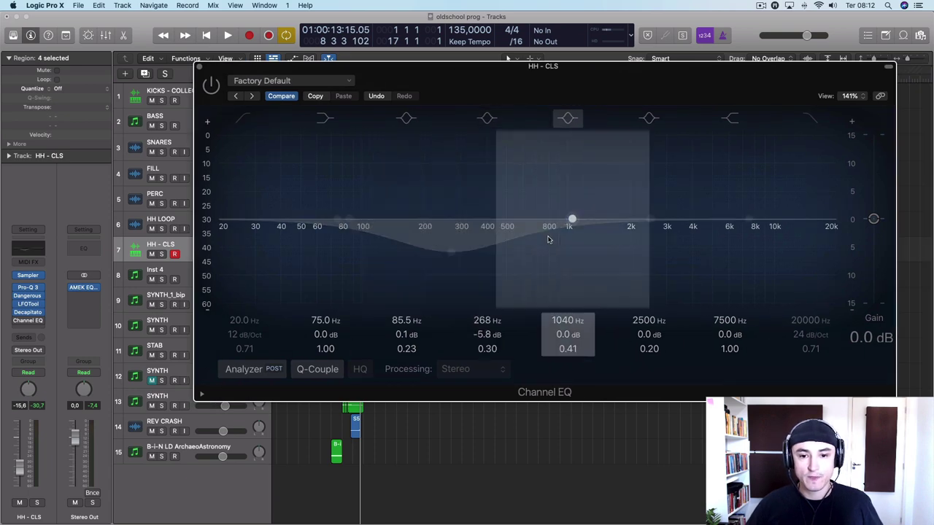
drag(573, 219, 576, 172)
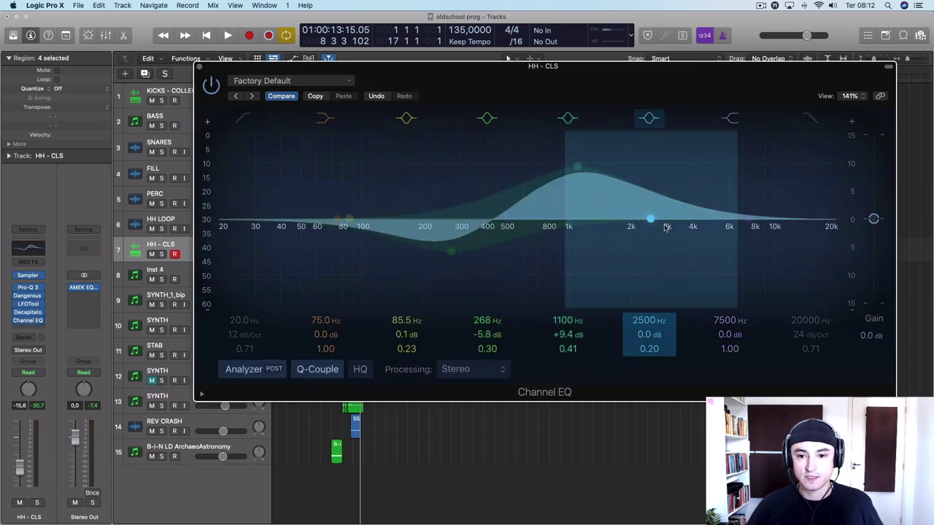
drag(666, 228, 695, 250)
drag(751, 217, 739, 205)
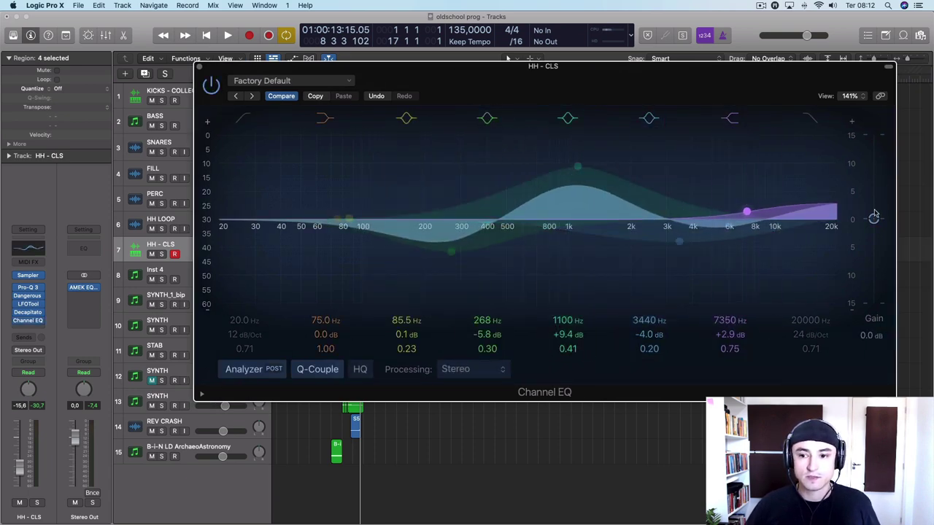
mouse_move(873, 220)
mouse_down()
mouse_move(873, 182)
mouse_move(871, 254)
mouse_move(868, 191)
mouse_move(871, 224)
mouse_move(872, 203)
mouse_up()
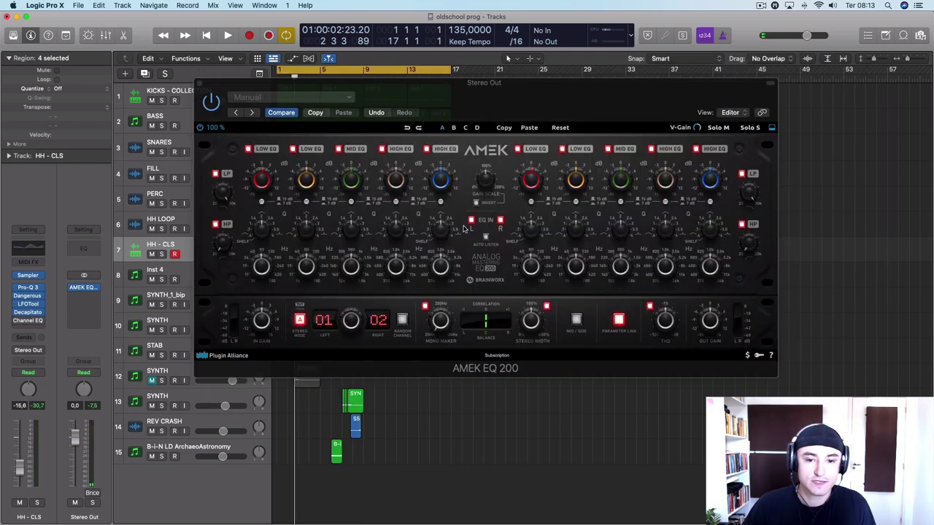
Turn off Parameter Link on the AMEK EQ 200 and try the right channel's Low EQ gain on its own
click(471, 219)
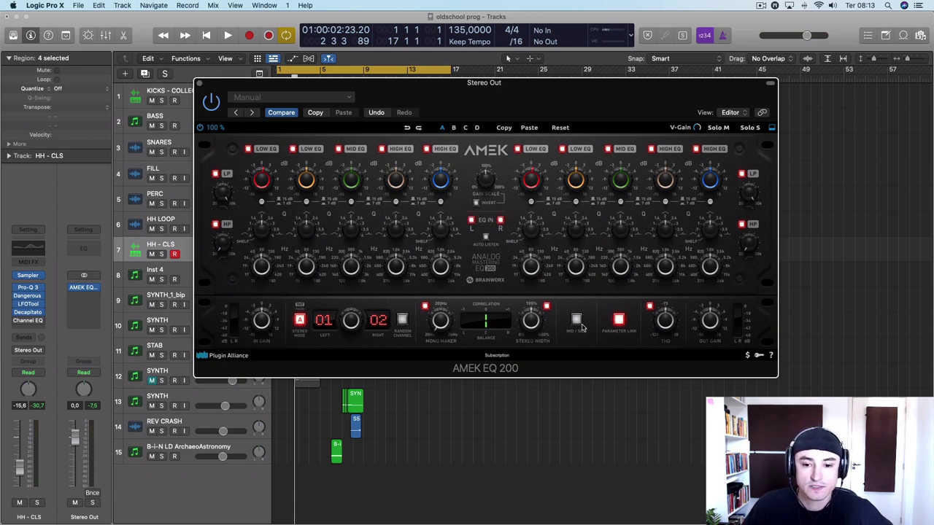
click(619, 321)
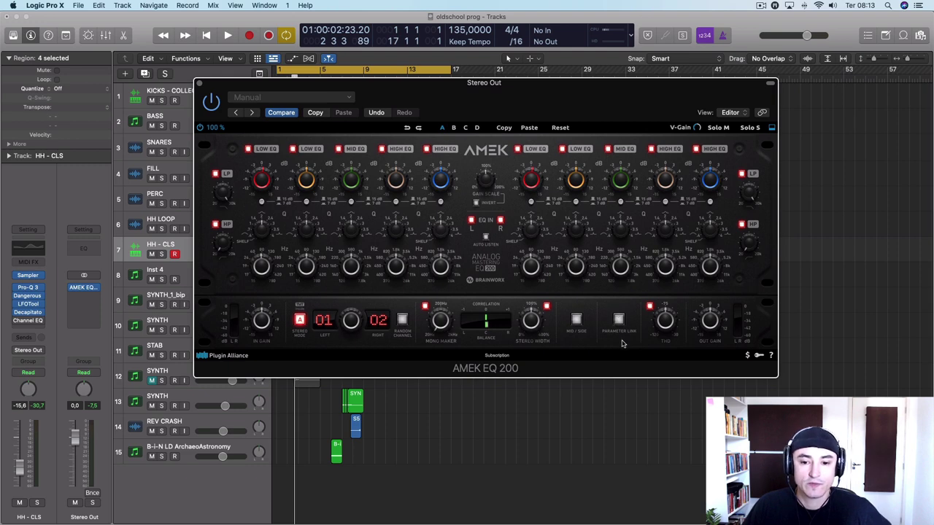
drag(563, 181, 564, 125)
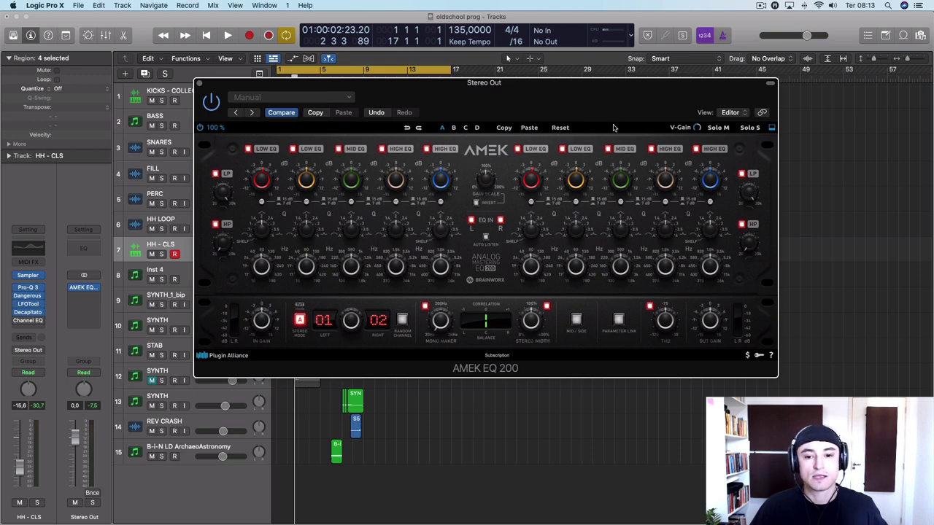
Toggle Mid/Side mode on and back off, and adjust the left channel's Mid EQ gain independently
click(576, 320)
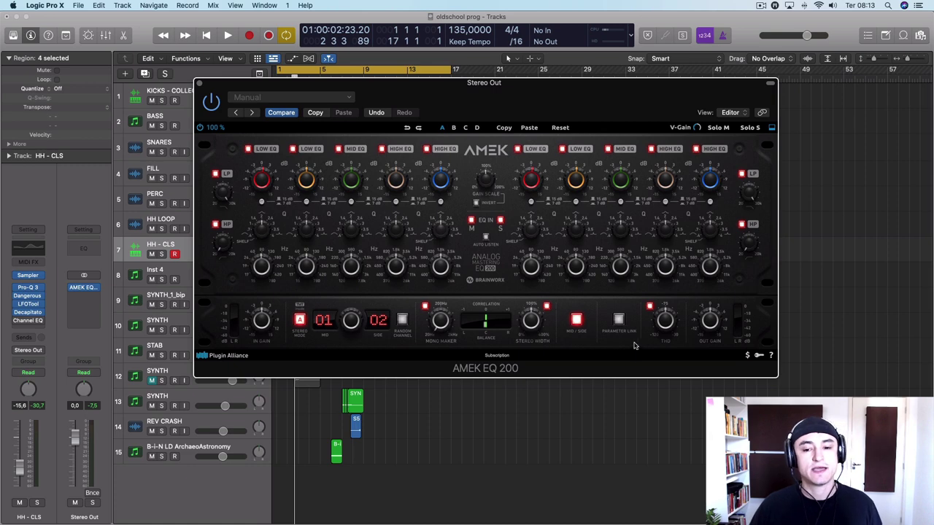
click(576, 321)
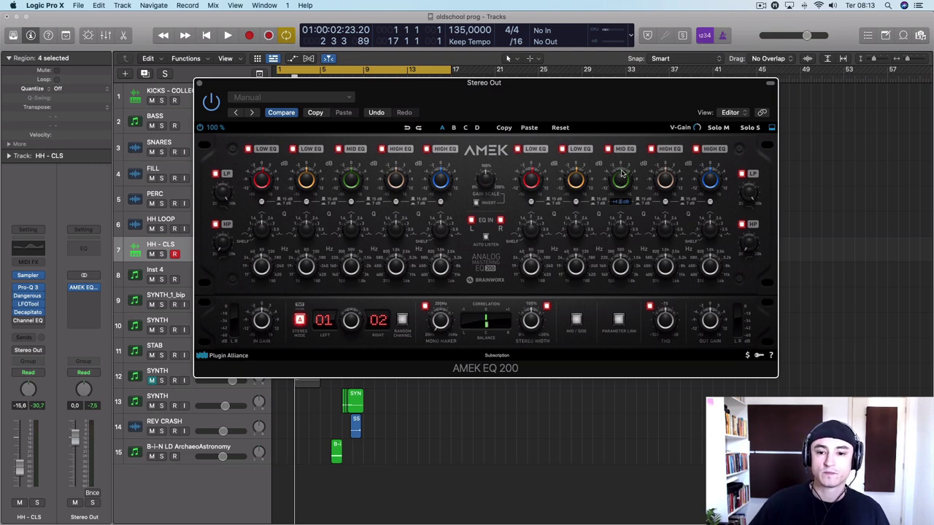
drag(359, 177, 352, 186)
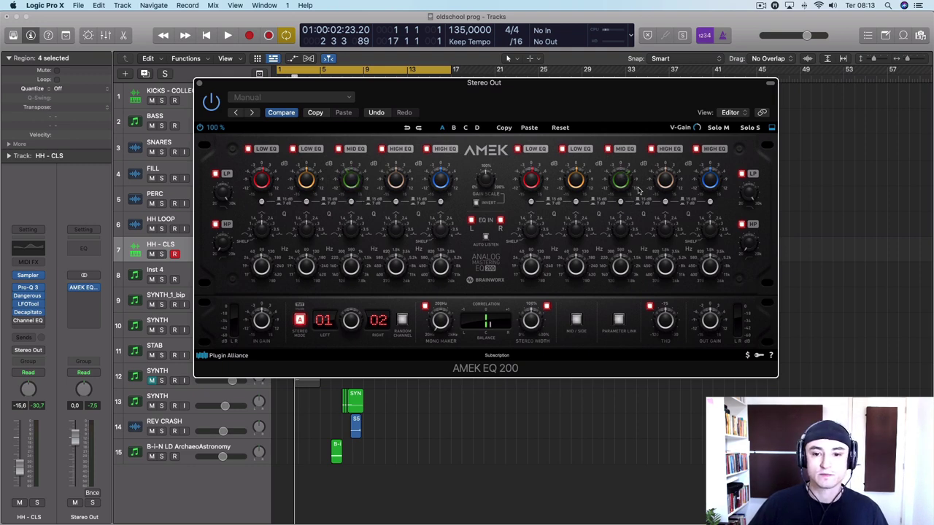
Play the mix and try separate gain changes on the right channel's Mid EQ and lower High EQ, leaving the latter at about 5.8 dB
key(space)
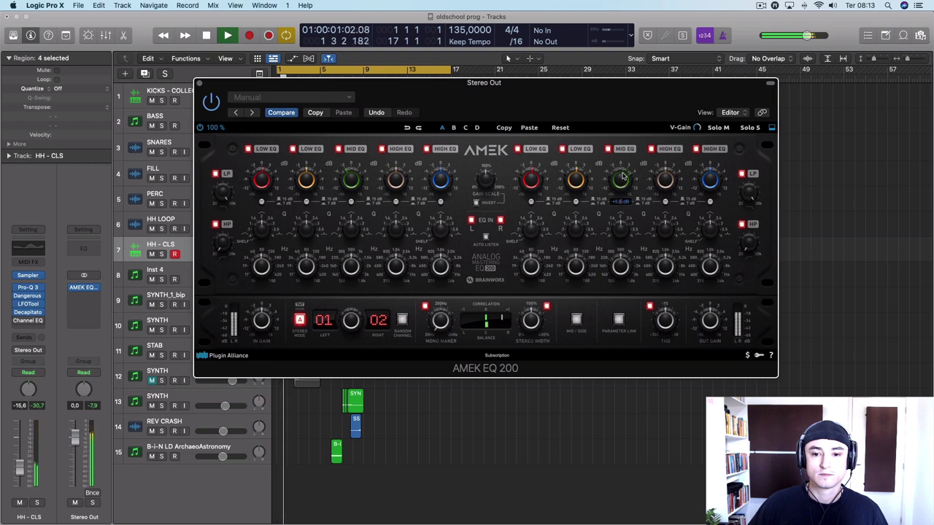
drag(664, 178, 665, 168)
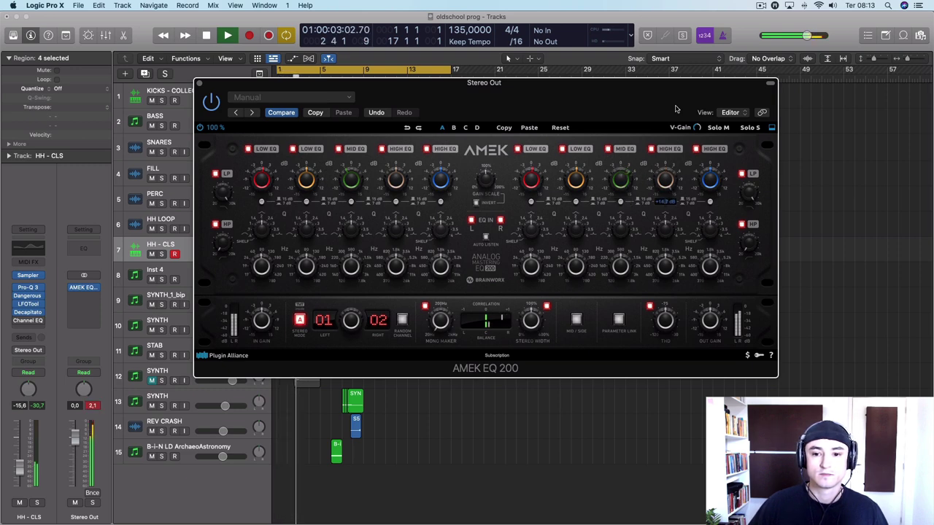
drag(676, 108, 659, 170)
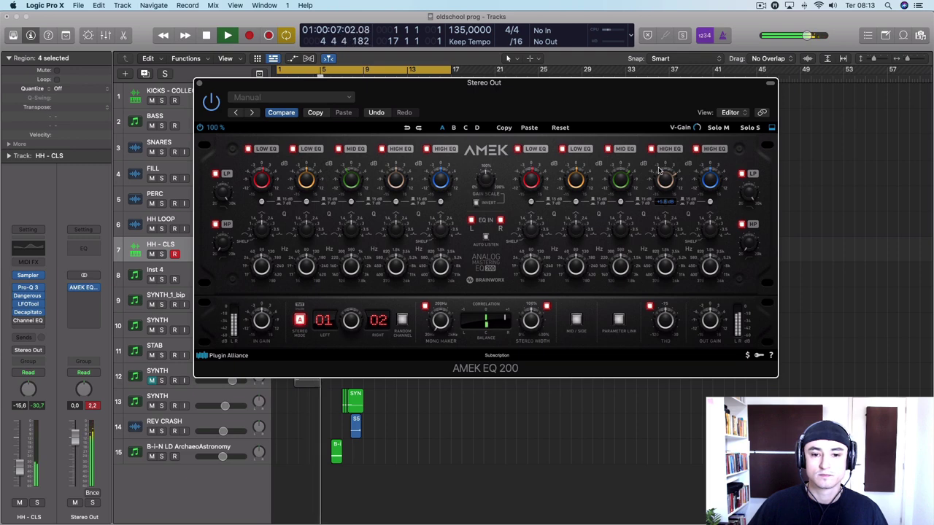
Boost the left channel's lower High EQ gain and raise that band's frequency while listening, and stop playback
mouse_move(396, 181)
mouse_down()
mouse_move(389, 211)
mouse_move(390, 176)
mouse_move(411, 128)
mouse_move(400, 167)
mouse_up()
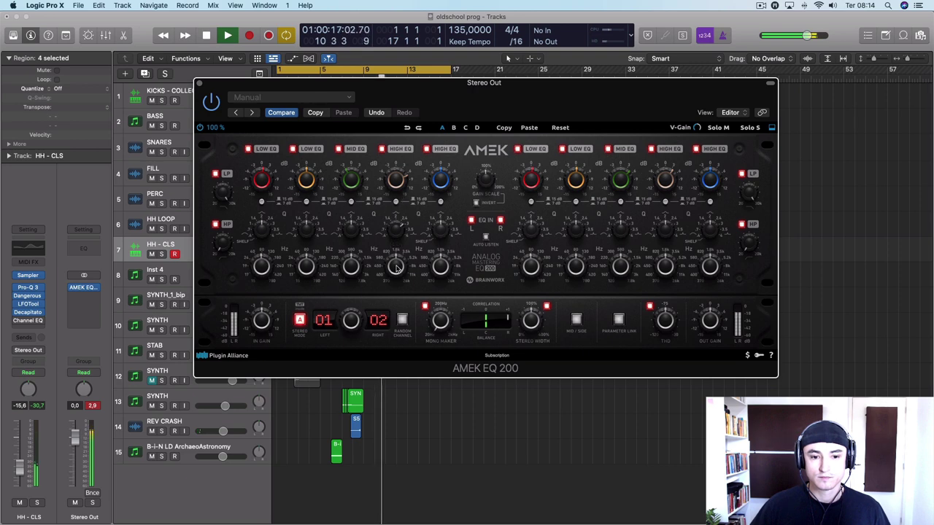
drag(396, 266, 403, 245)
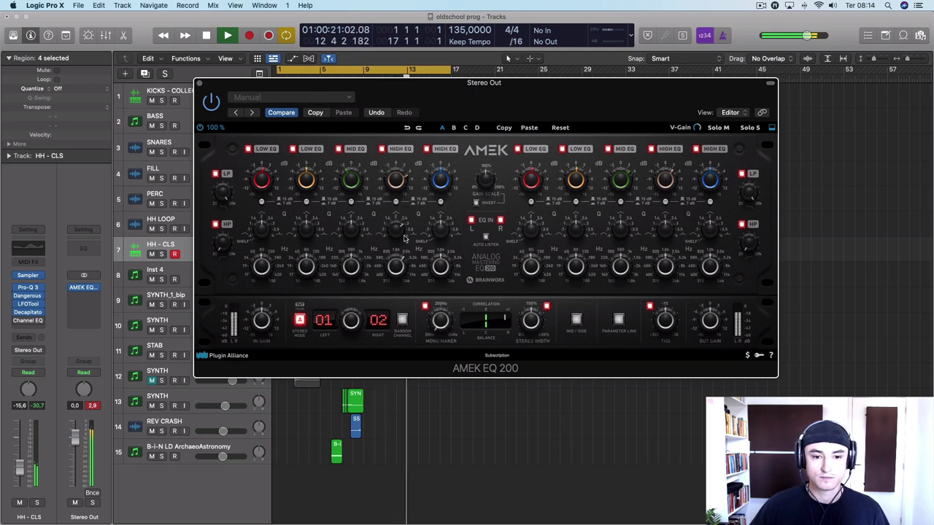
mouse_move(396, 188)
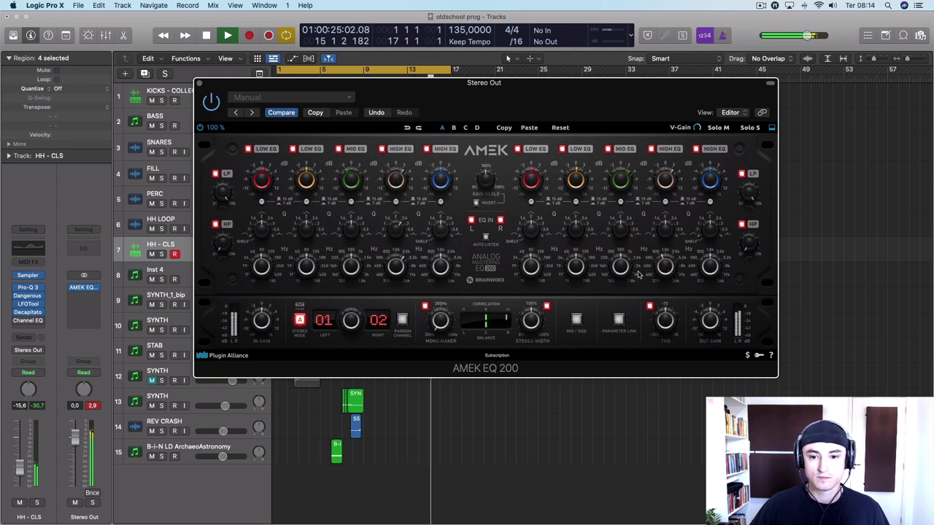
mouse_move(616, 184)
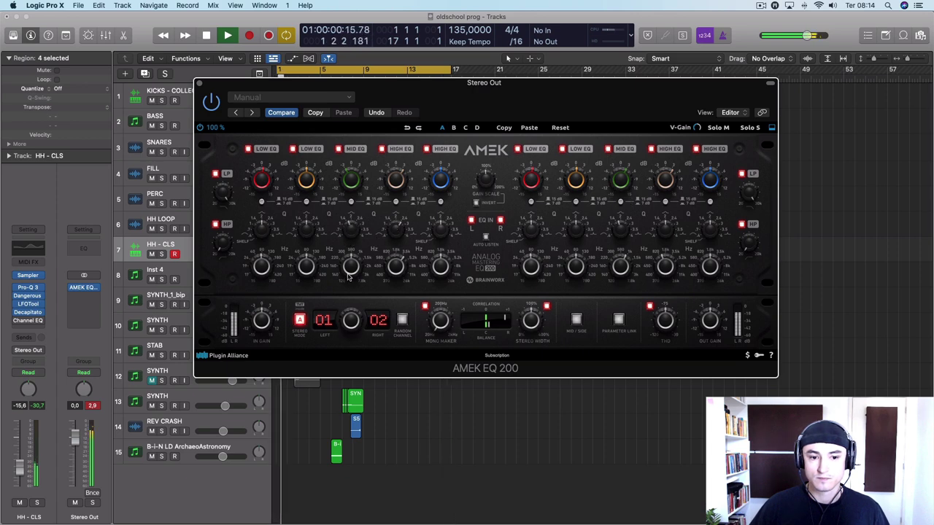
mouse_move(355, 181)
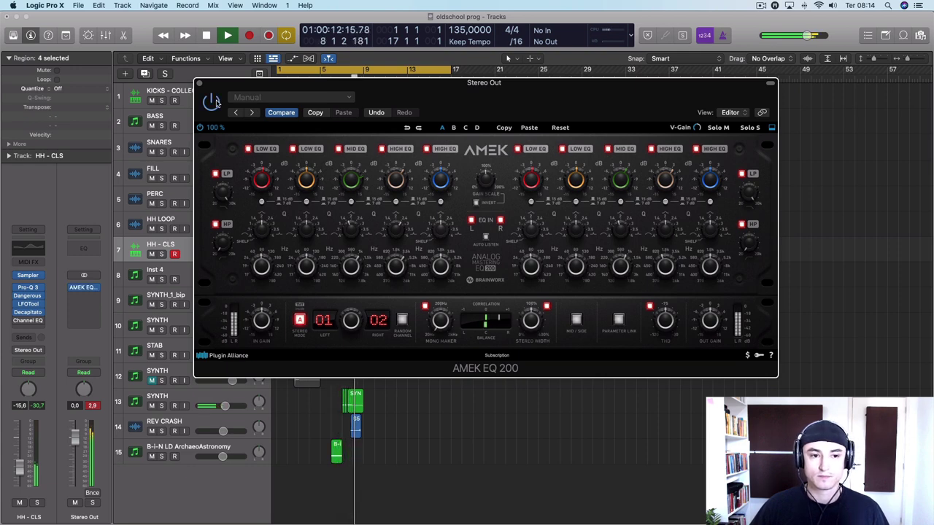
key(space)
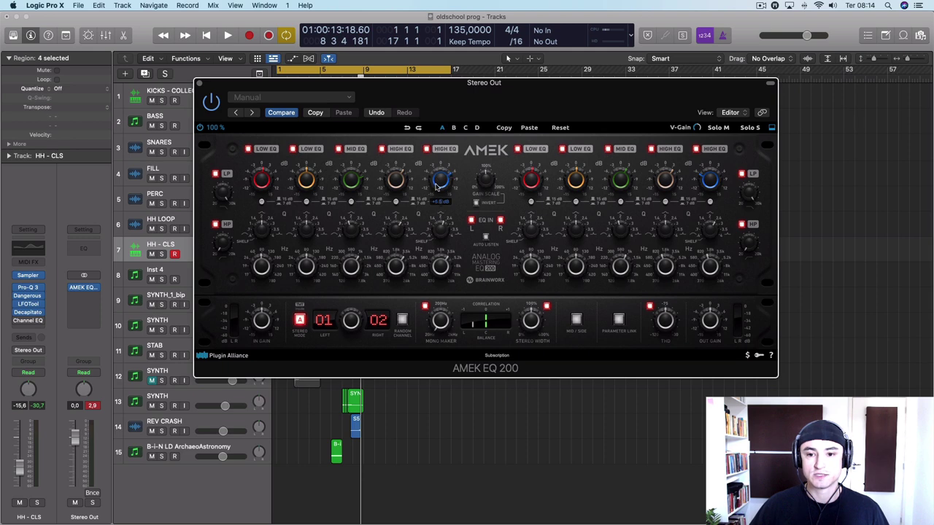
Audition gain changes on the left channel's upper High EQ, turn Parameter Link back on and bring the High EQ gains back near zero
key(space)
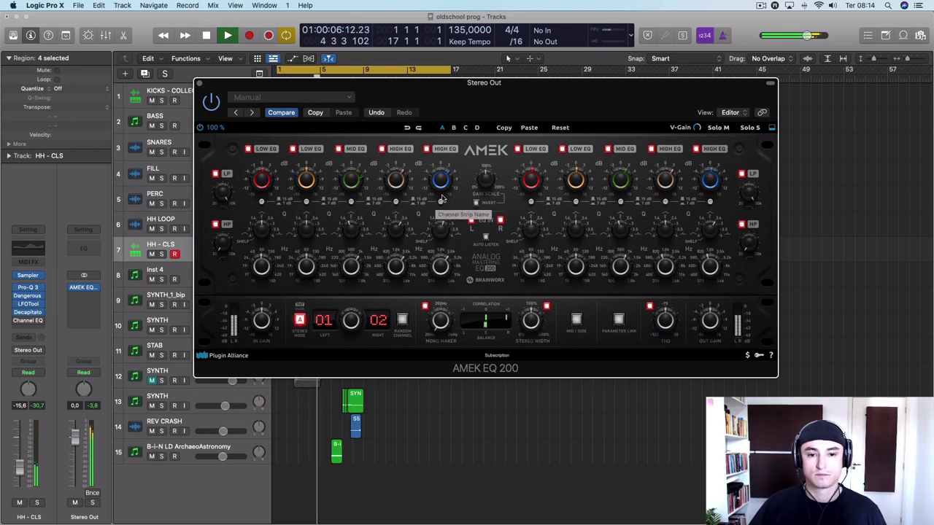
key(space)
key(space)
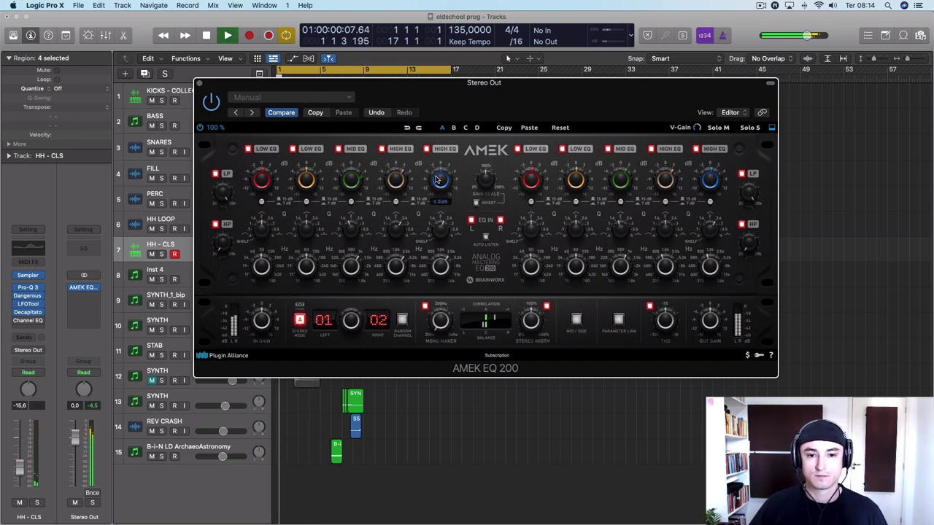
key(space)
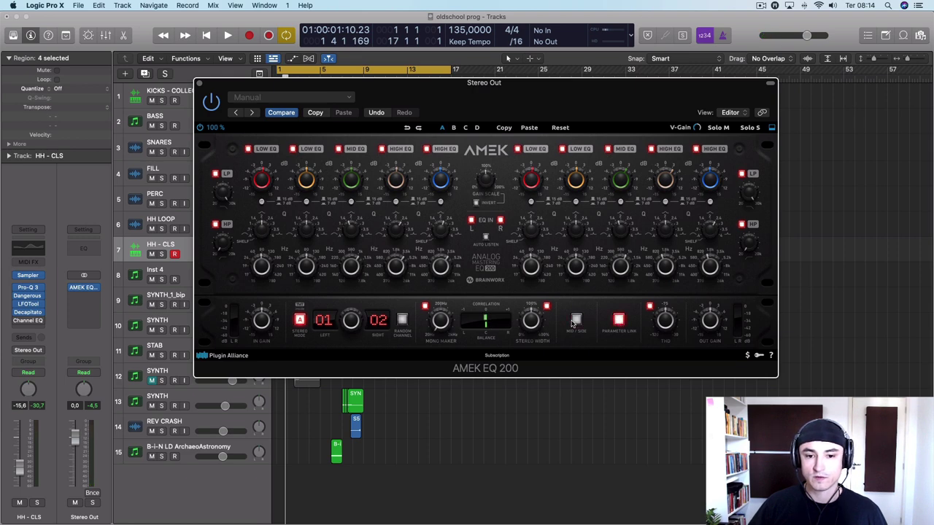
mouse_move(355, 181)
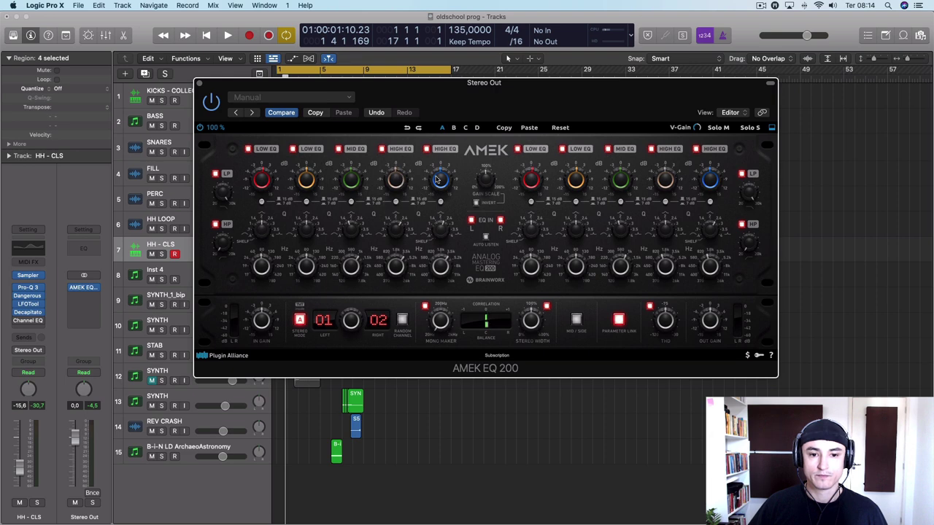
Try the Gain Scale at 200 % during playback, return it to 100 % and stop
key(space)
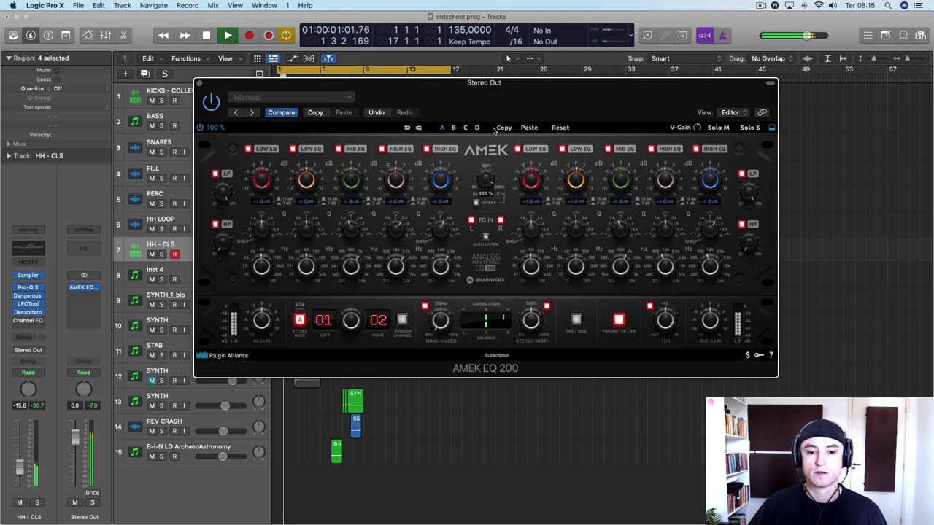
mouse_move(491, 184)
key(space)
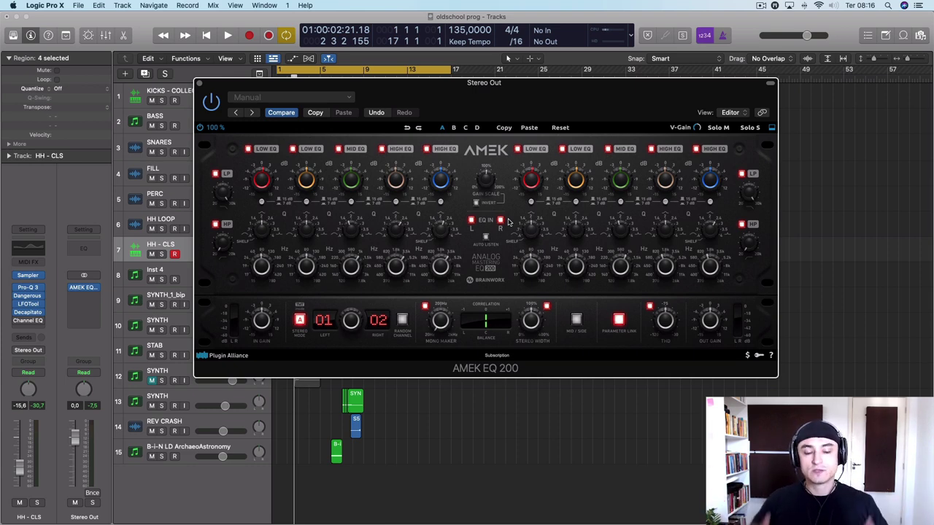
Randomize the equalizer's left and right channel numbers twice while playing the mix, and switch Stereo Mode to digital
click(400, 321)
key(space)
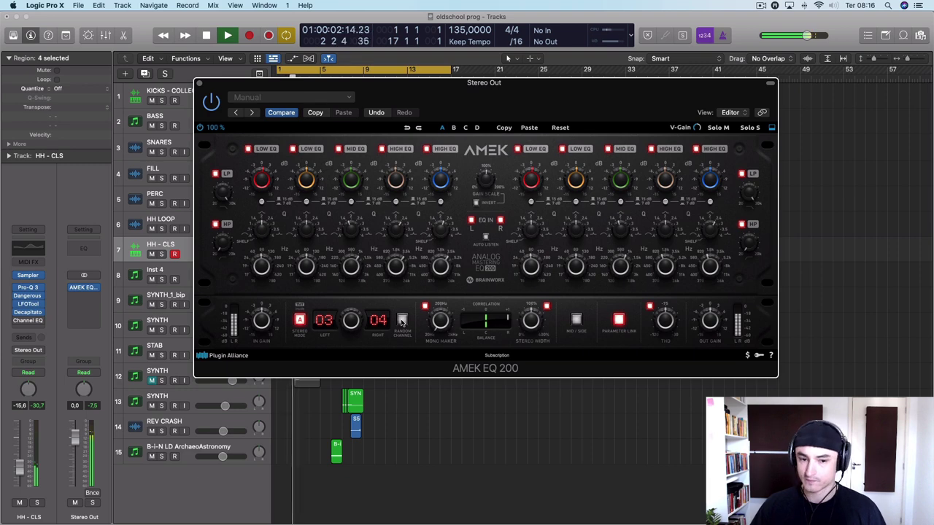
click(401, 322)
key(space)
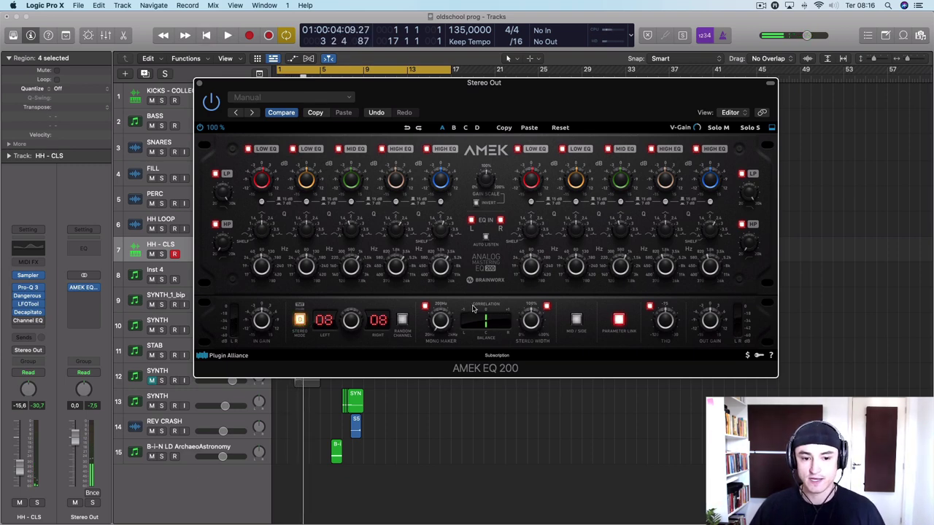
Switch Stereo Mode back to analog and select channel pair 13 and 14, listening to the mix
key(space)
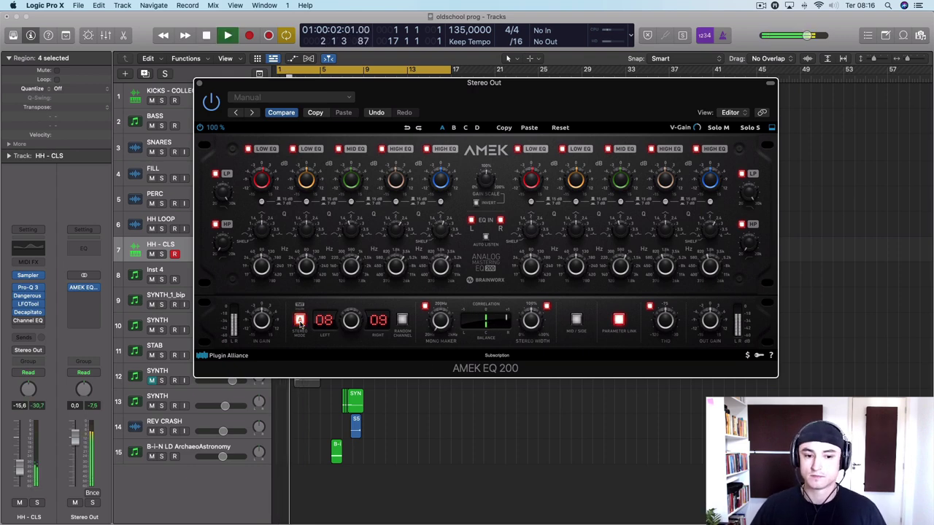
key(space)
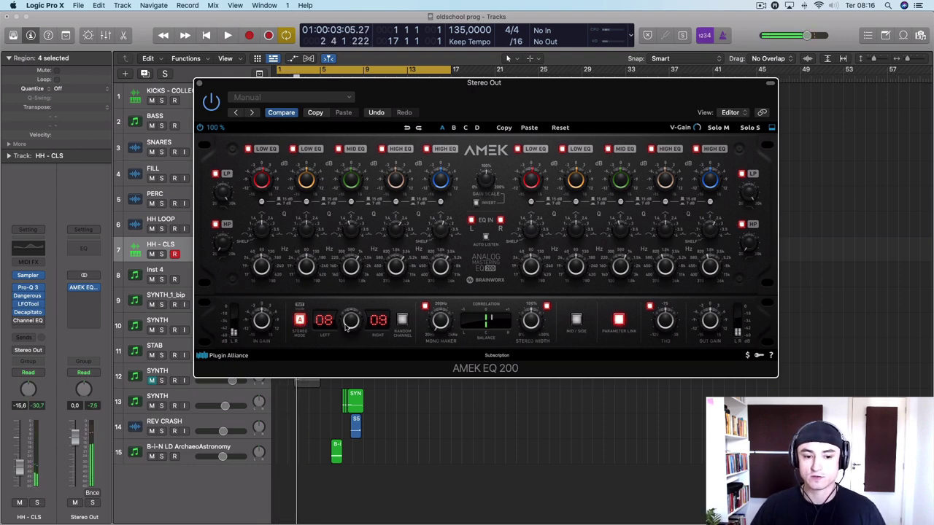
drag(348, 328, 338, 364)
key(space)
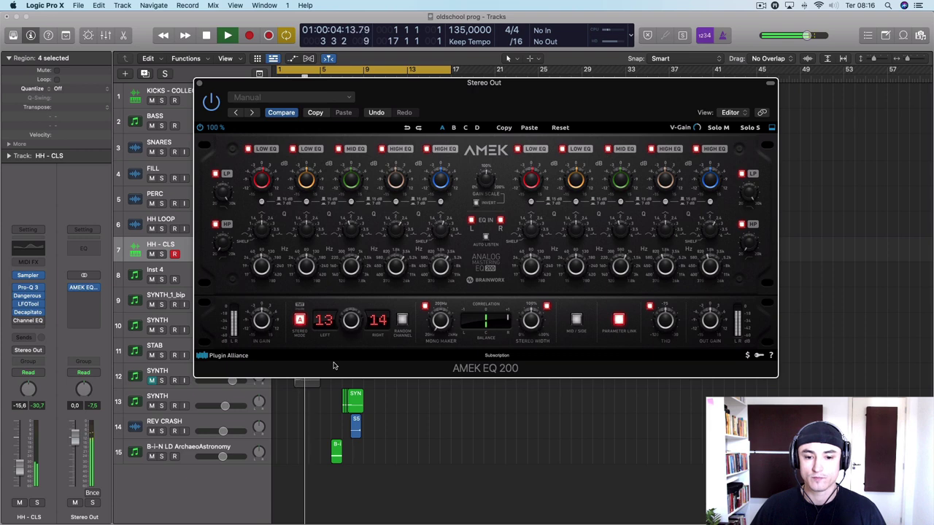
key(space)
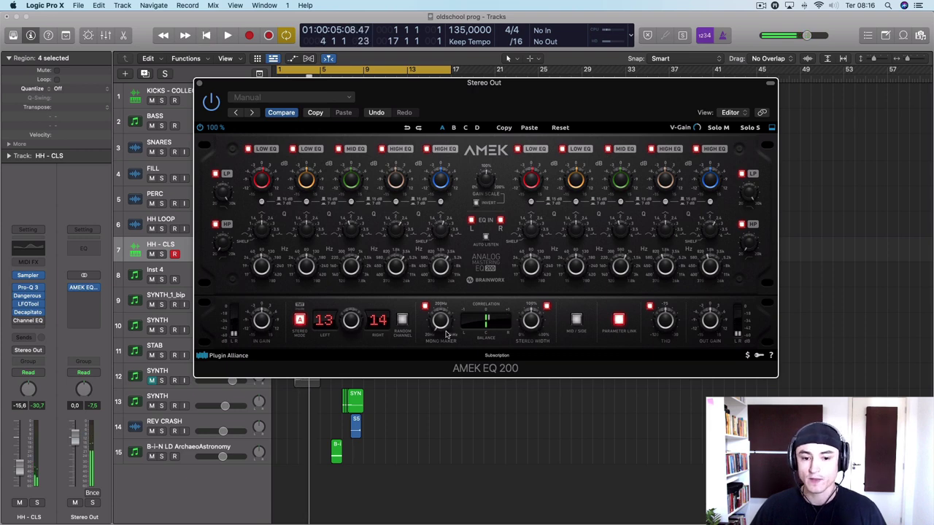
Try the Mono Maker at 181 Hz, return it to its minimum, and play the mix to examine the Correlation and Balance meters
mouse_move(440, 323)
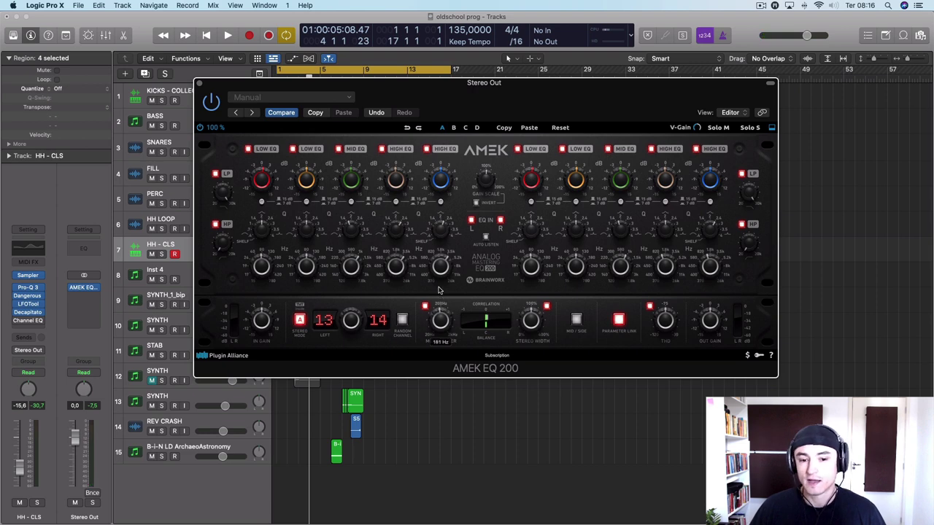
drag(438, 287, 438, 321)
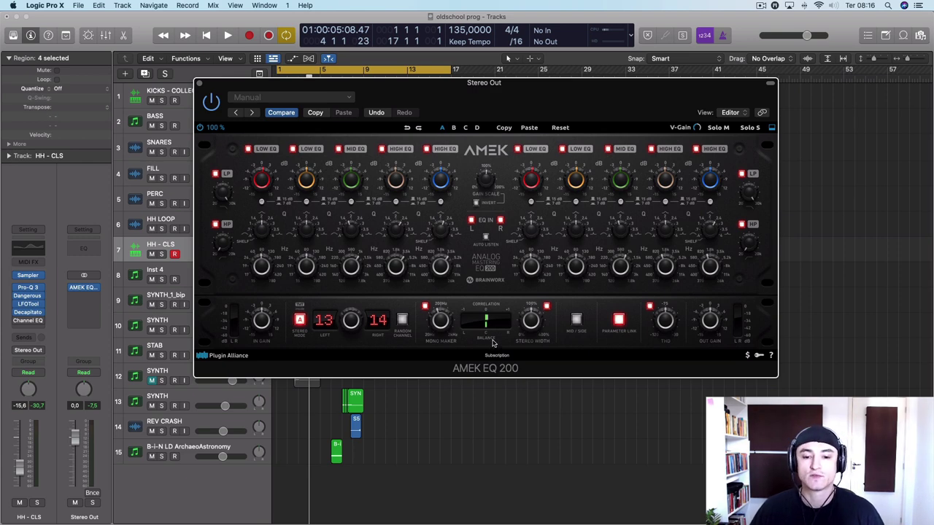
key(space)
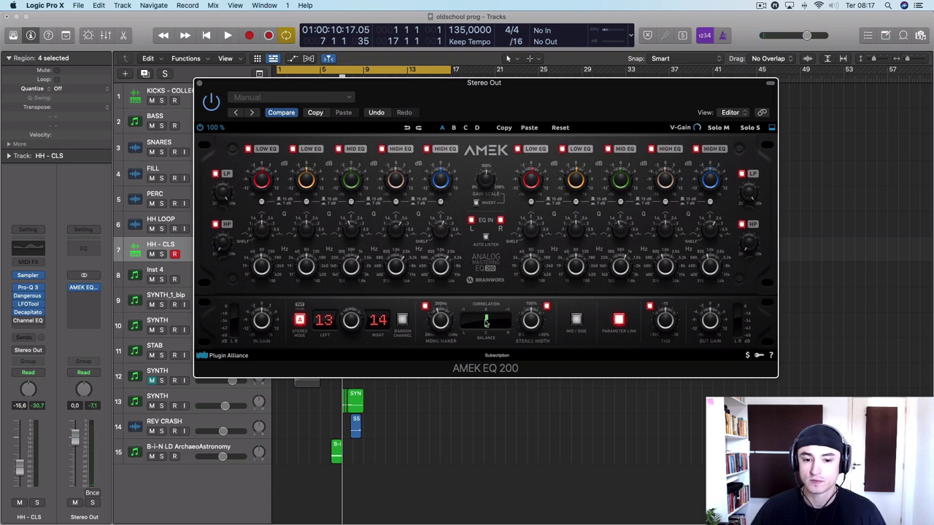
key(space)
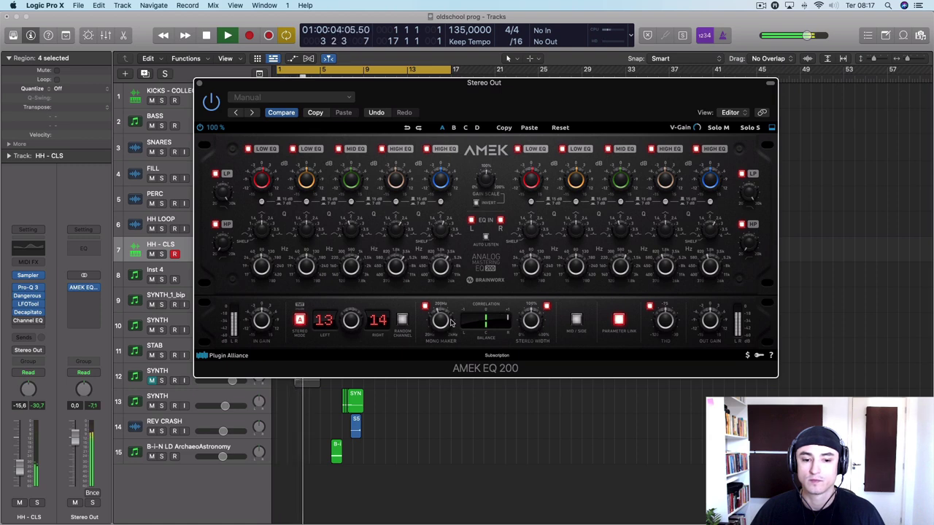
key(space)
Solo the PERC track and play it with the equalizer window repositioned to examine its Correlation and Balance meters
drag(265, 87, 437, 175)
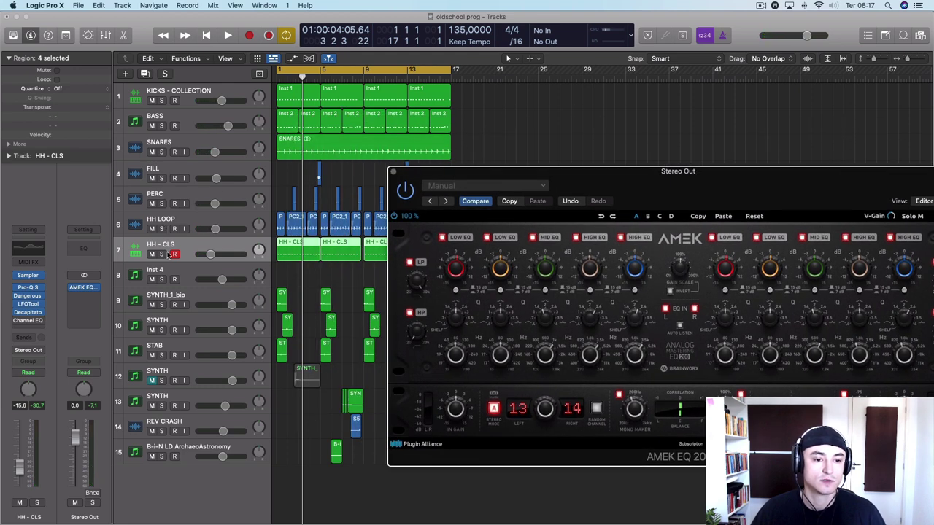
click(160, 203)
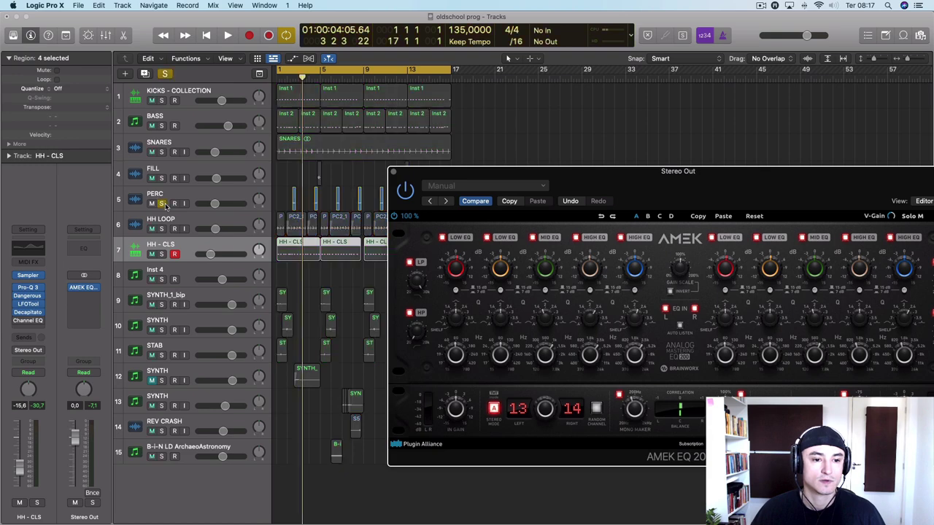
key(space)
drag(522, 179, 394, 57)
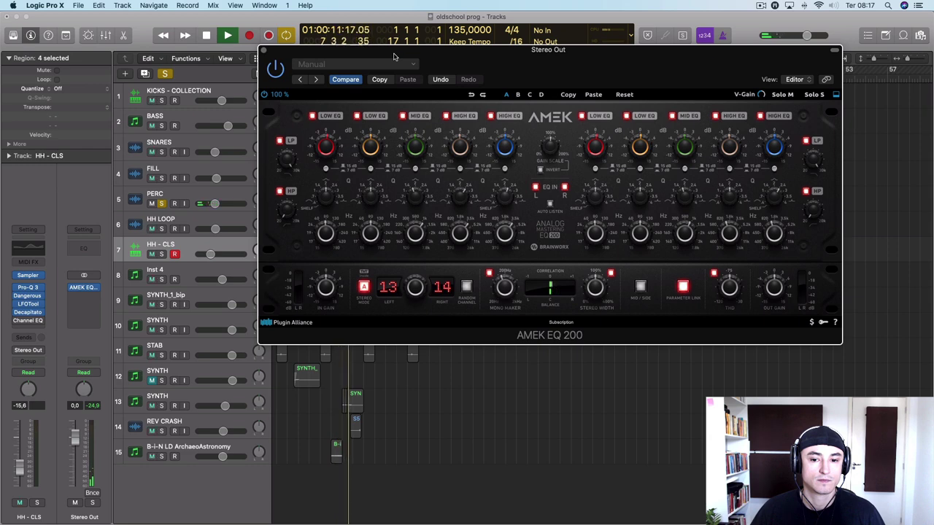
drag(394, 57, 432, 117)
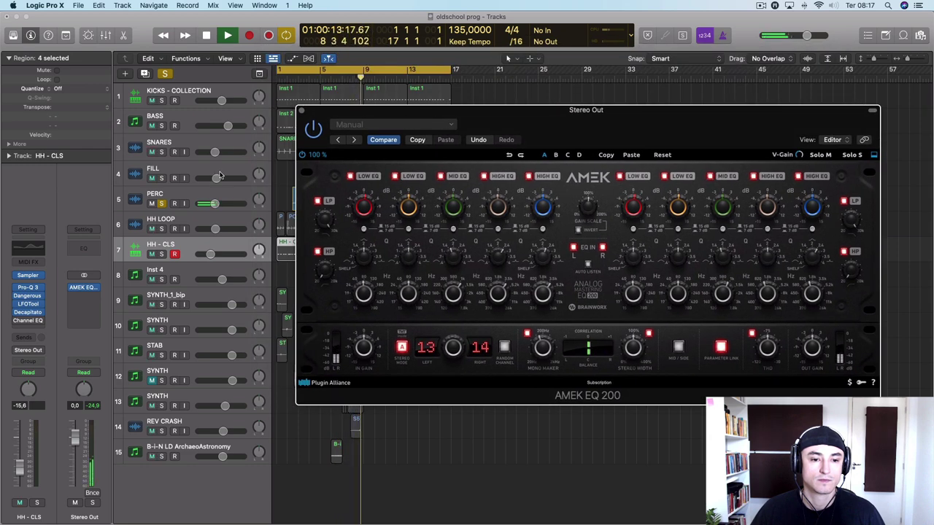
key(space)
Solo SYNTH_1_bip in place of PERC, play it to examine the Correlation and Balance meters, and turn its solo off
click(162, 305)
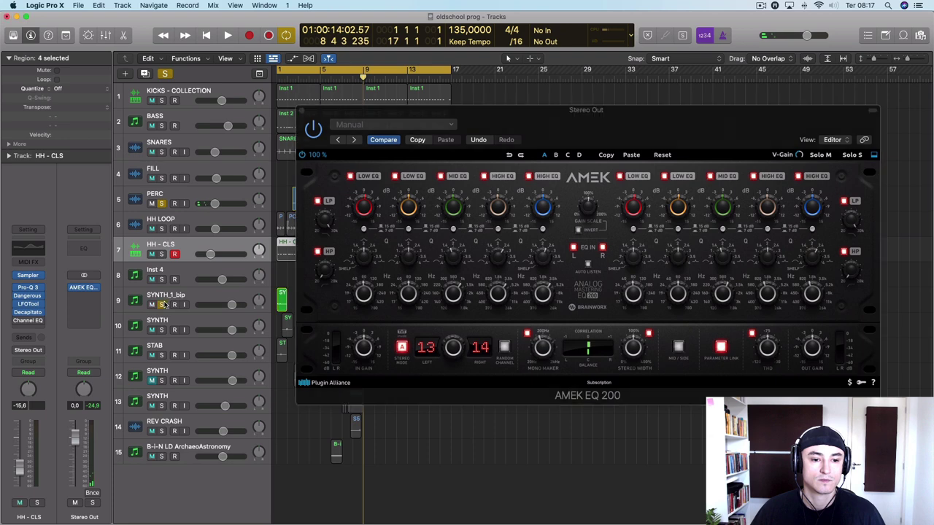
key(space)
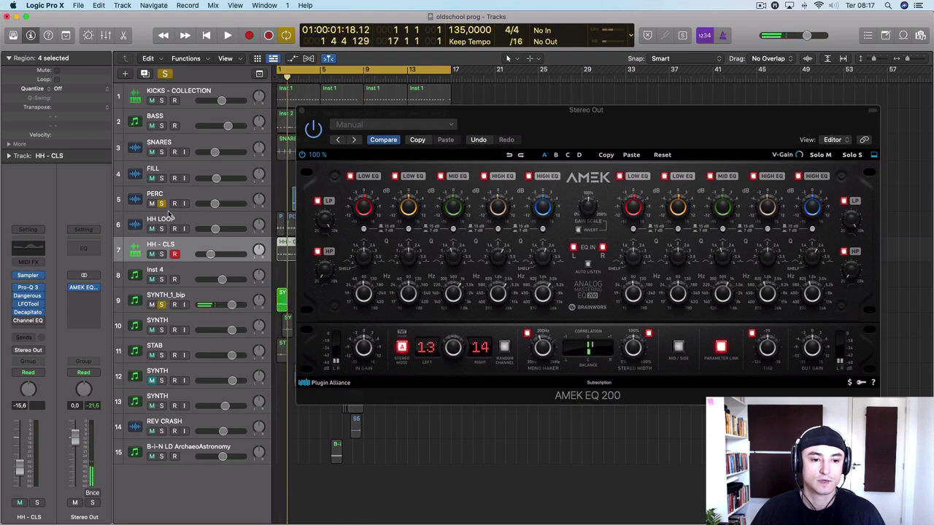
click(162, 204)
click(196, 295)
key(space)
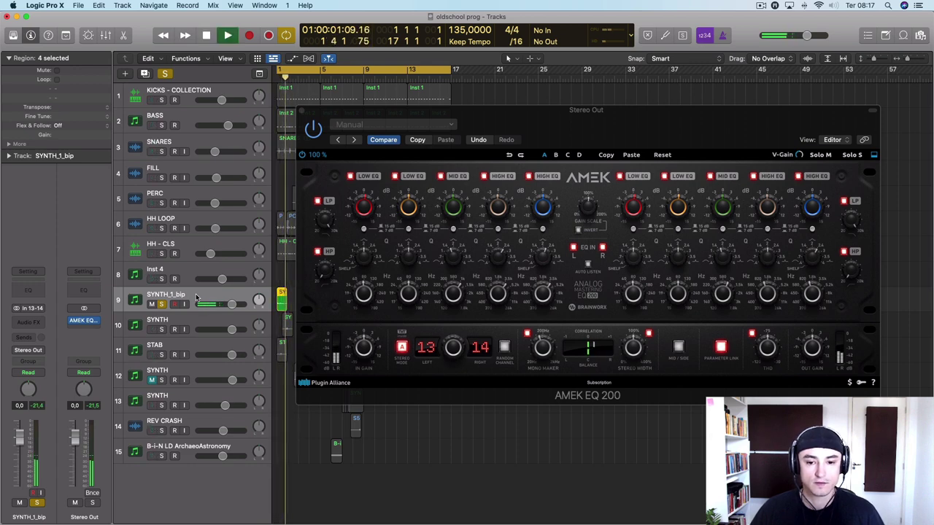
key(space)
key(space)
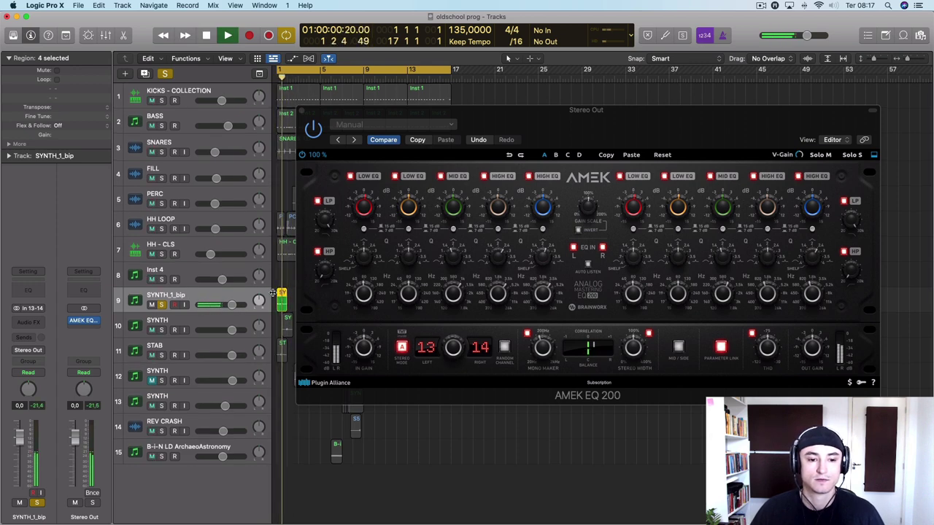
key(space)
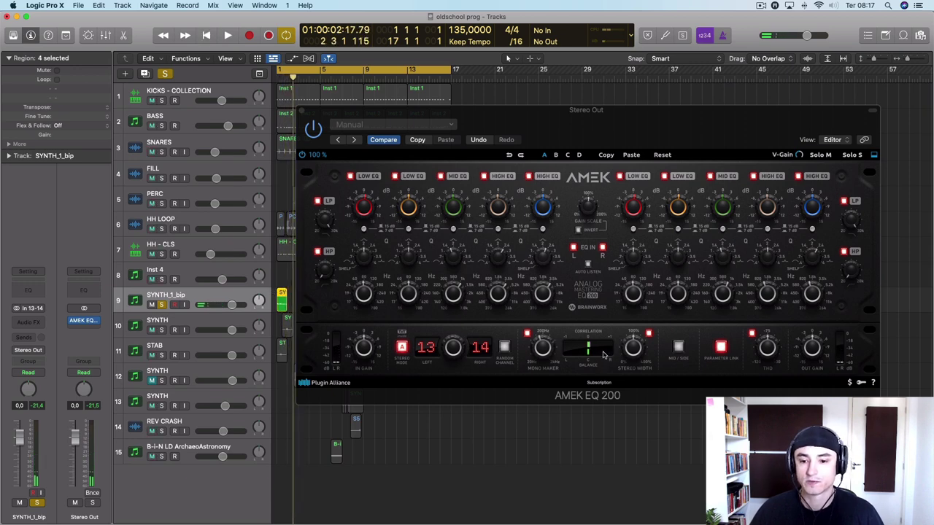
click(161, 305)
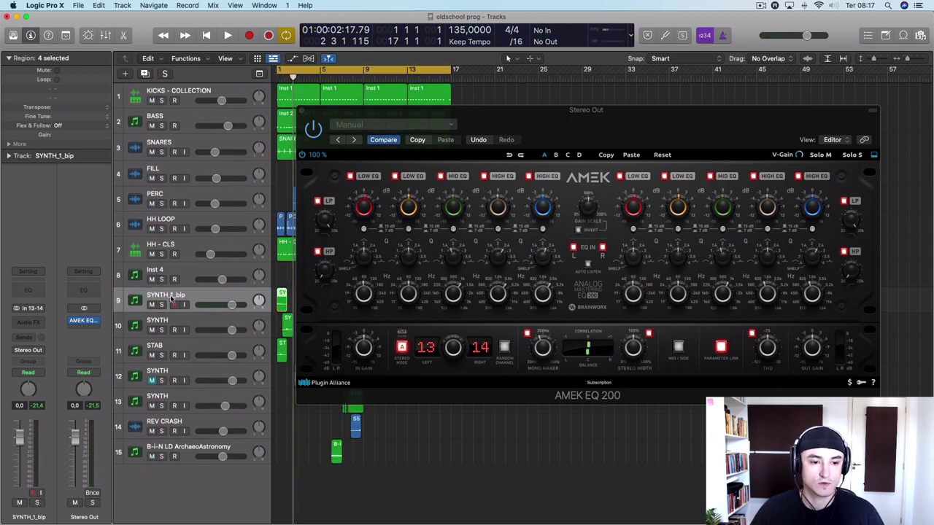
Play and stop the full mix repeatedly to examine the Correlation and Balance meters beside Mono Maker and Stereo Width
key(space)
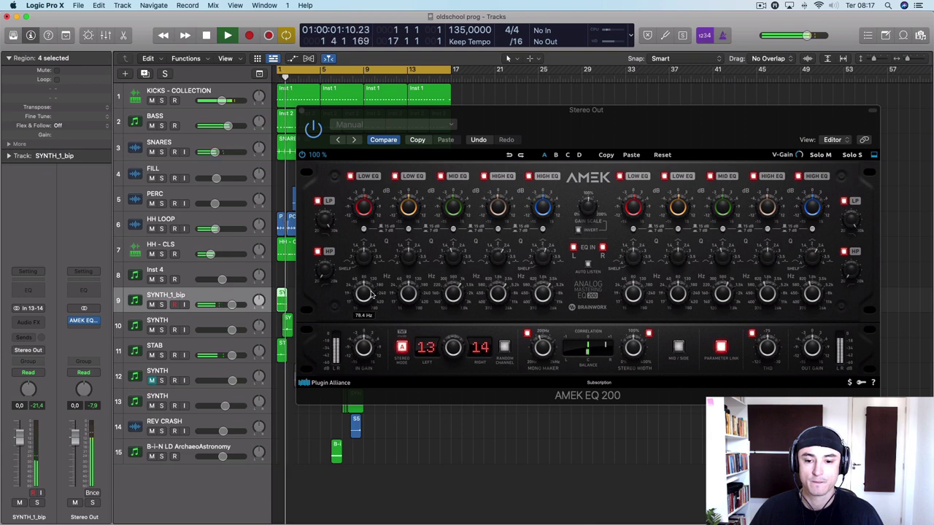
key(space)
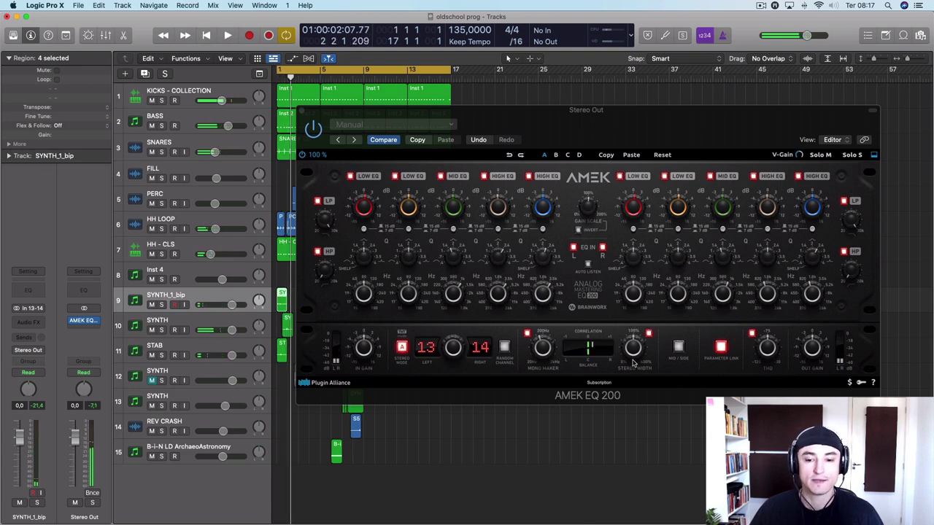
key(space)
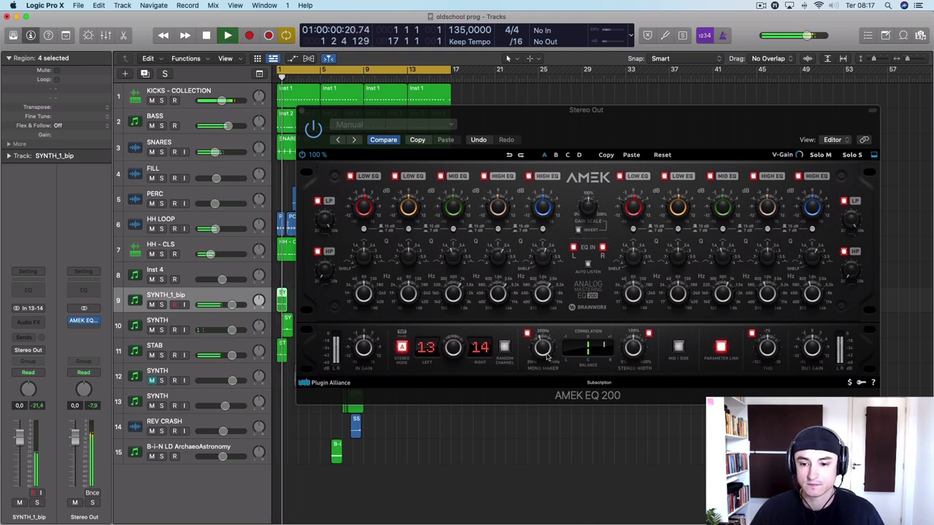
key(space)
click(569, 190)
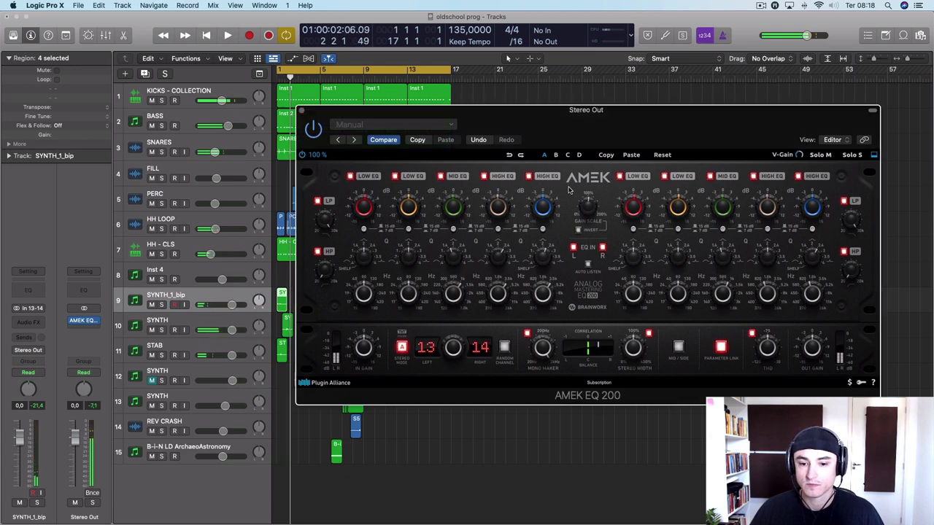
Play the mix while raising the Mono Maker to about 189 Hz, and stop playback
key(space)
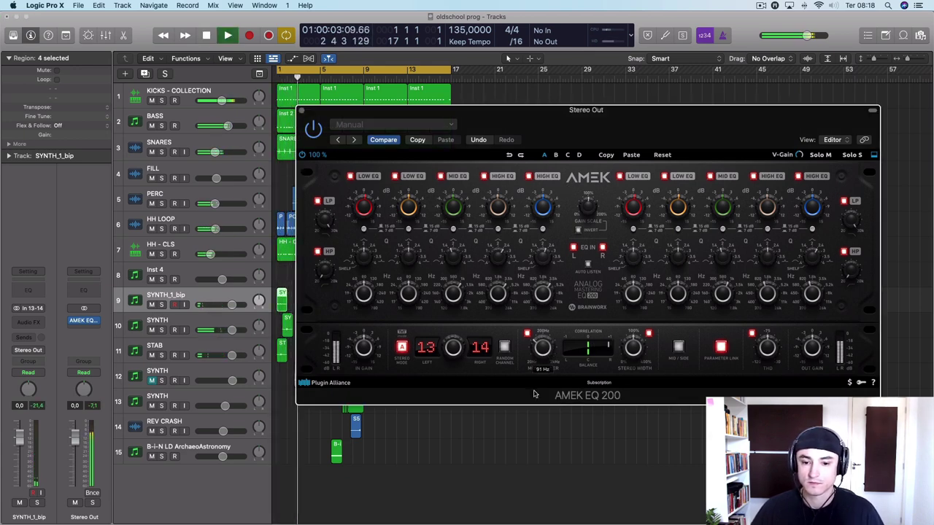
scroll(544, 352, up, 3)
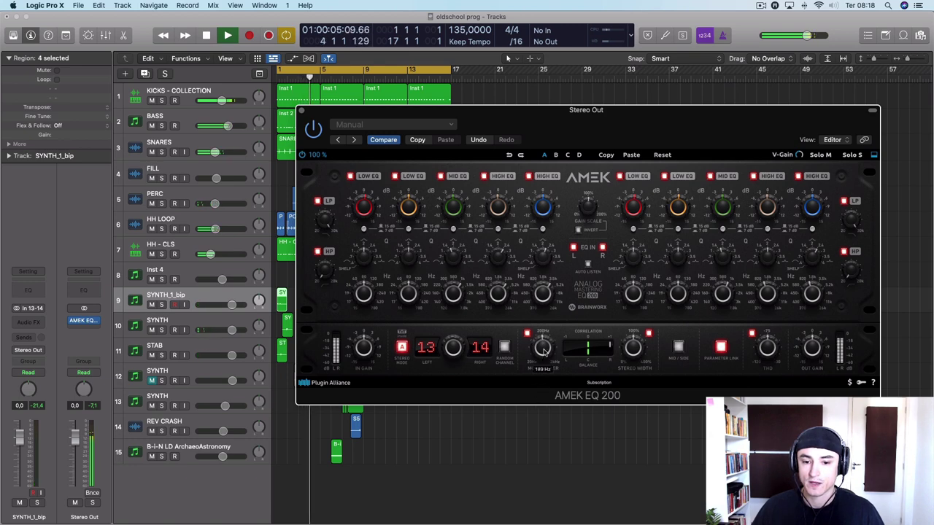
scroll(543, 350, up, 1)
key(space)
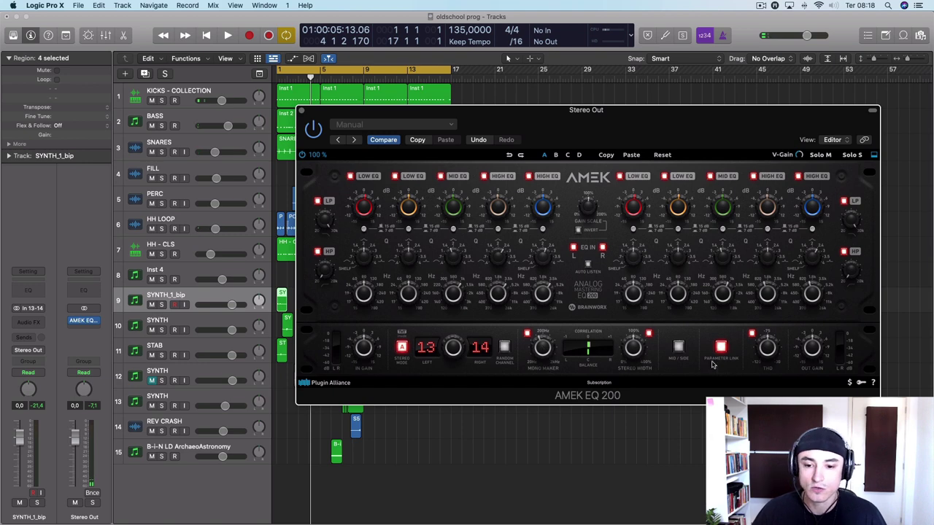
Audition Stereo Width on the playing mix at 249% and 384%, and bring it down to about 168%
key(space)
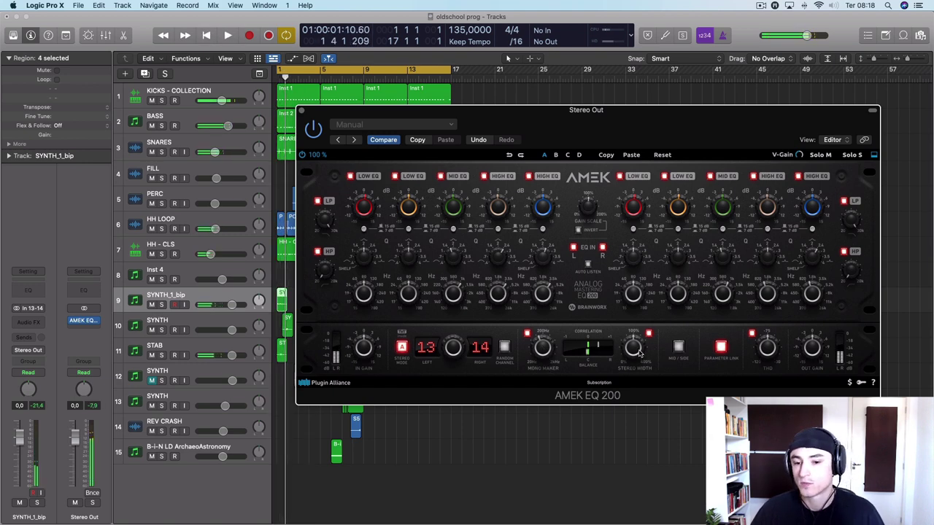
drag(639, 350, 641, 341)
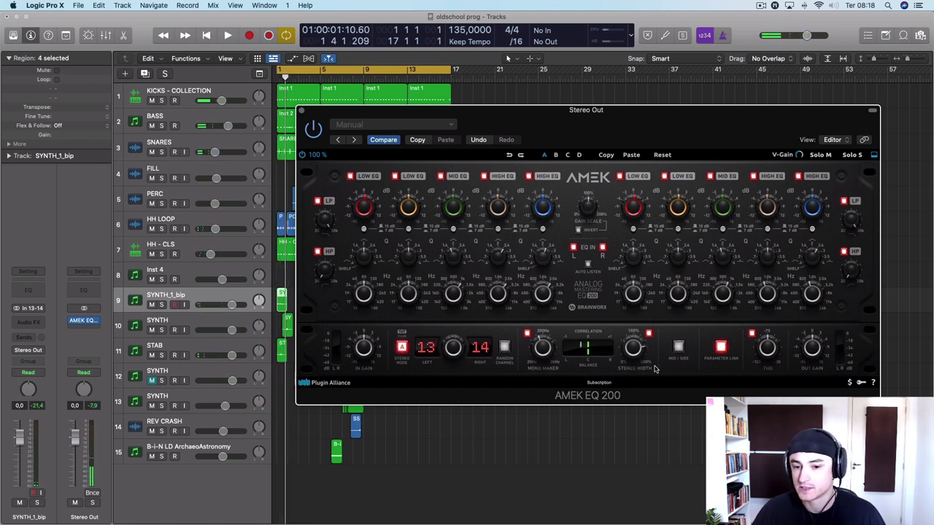
key(space)
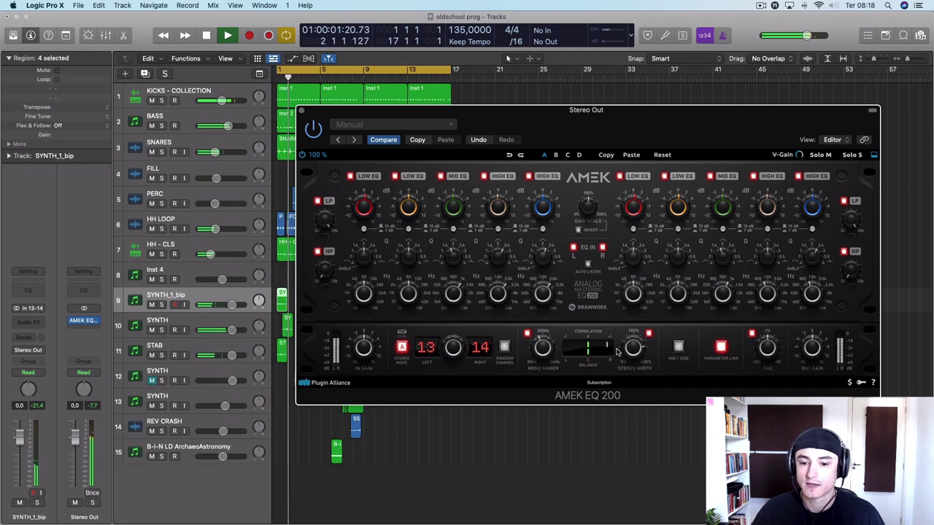
key(space)
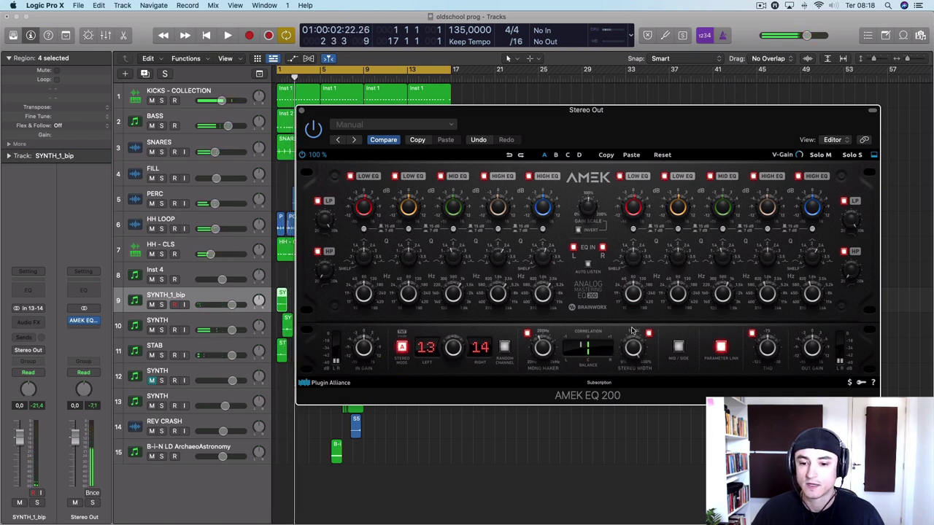
key(space)
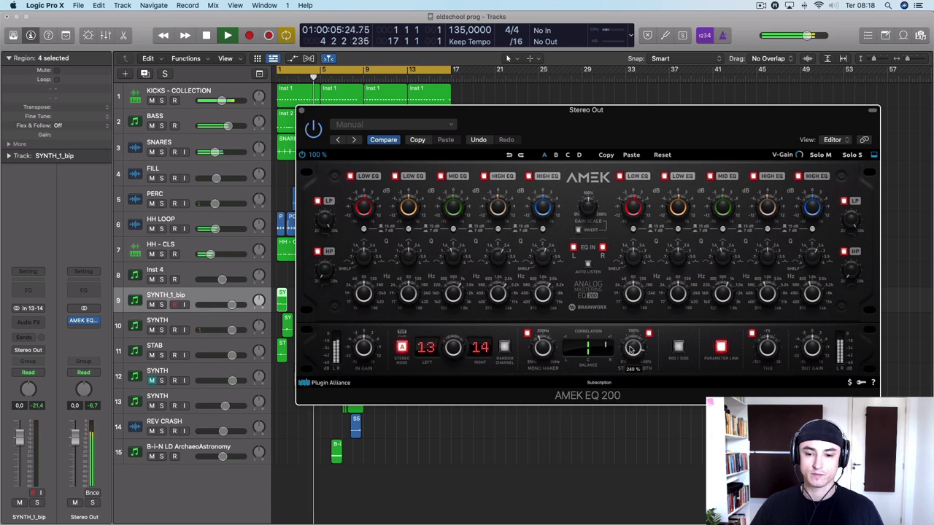
mouse_move(631, 356)
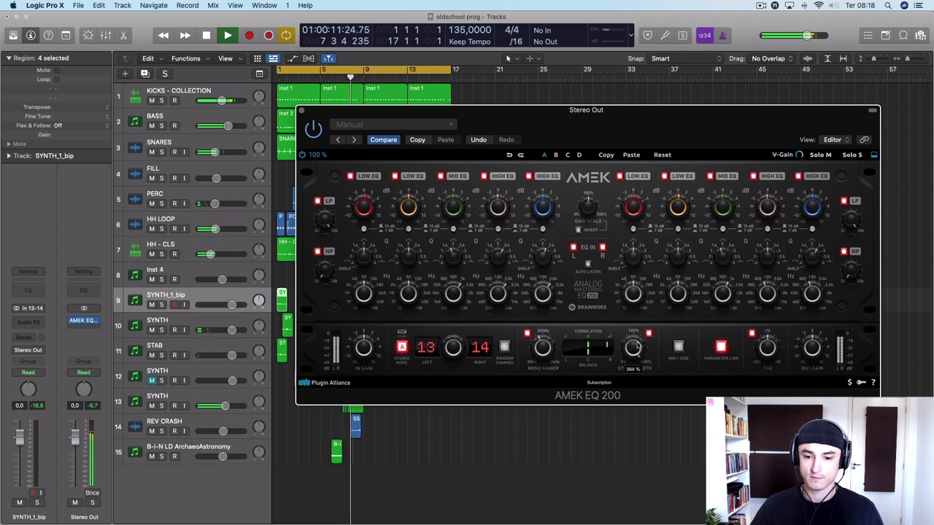
scroll(637, 348, up, 5)
drag(636, 347, 634, 353)
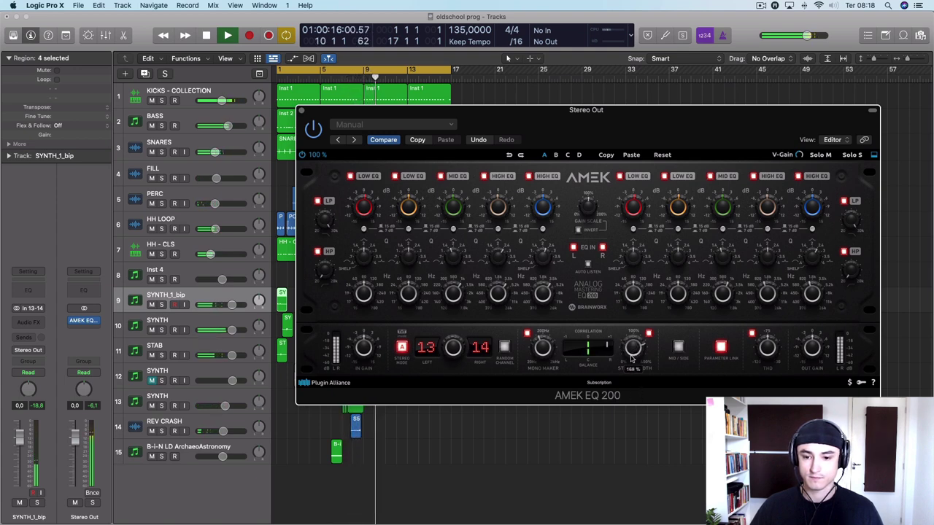
Compare Mid/Side processing on and off during playback, leave it enabled, and stop the mix
click(679, 346)
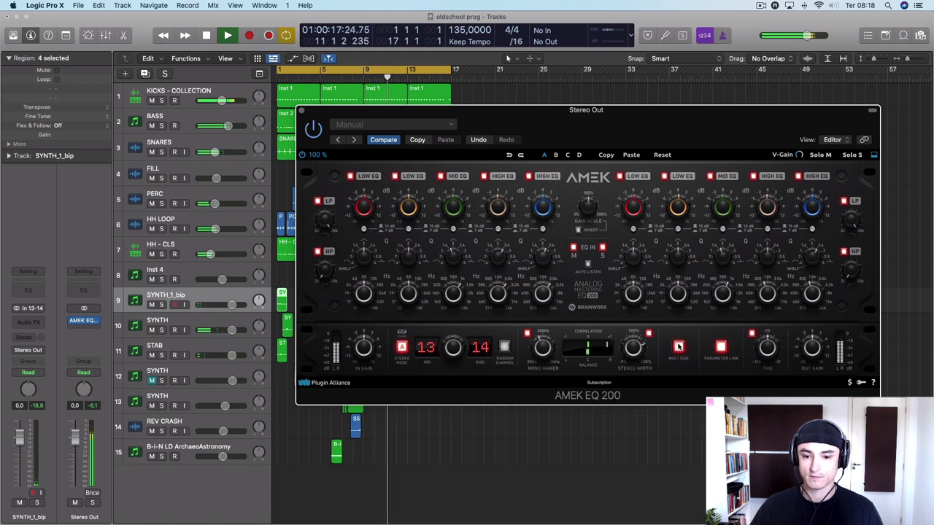
click(679, 346)
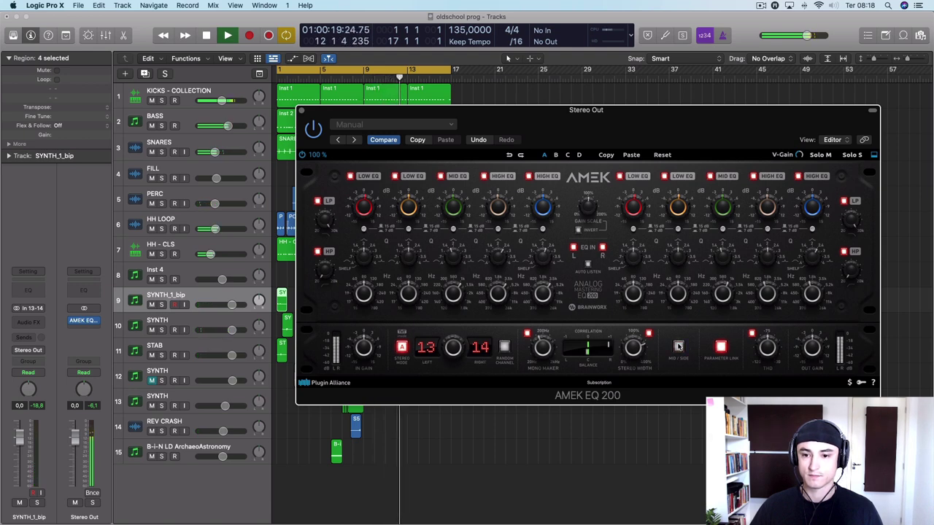
click(679, 347)
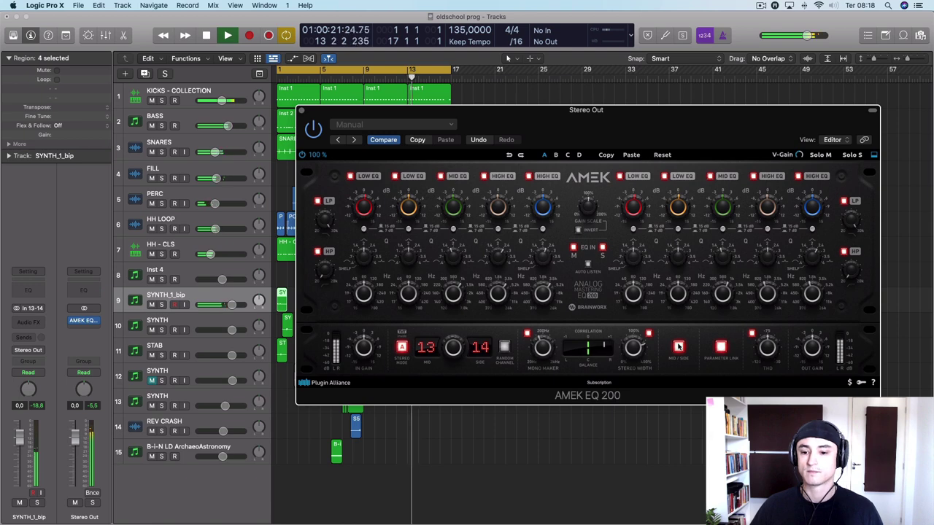
key(space)
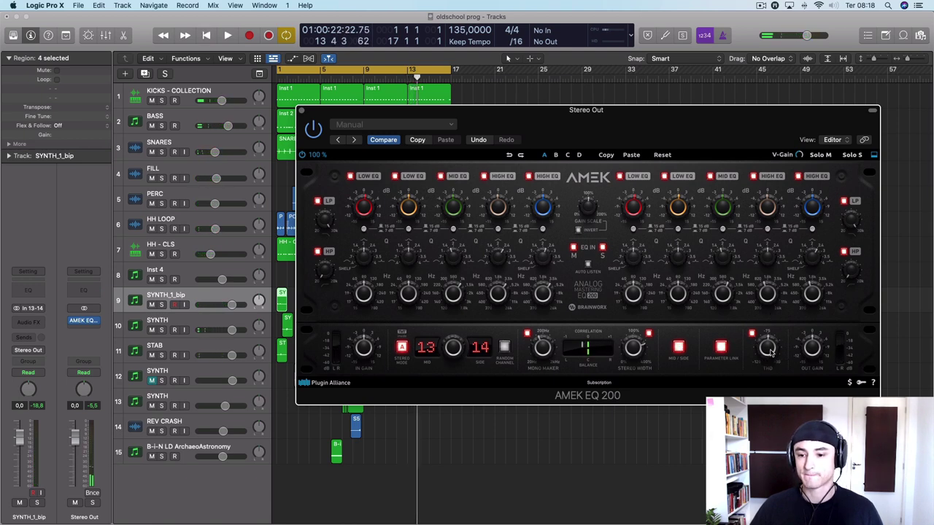
Restart the mix from the beginning and adjust the THD level, trying -65 dB and -120 dB
key(Return)
key(space)
mouse_move(766, 348)
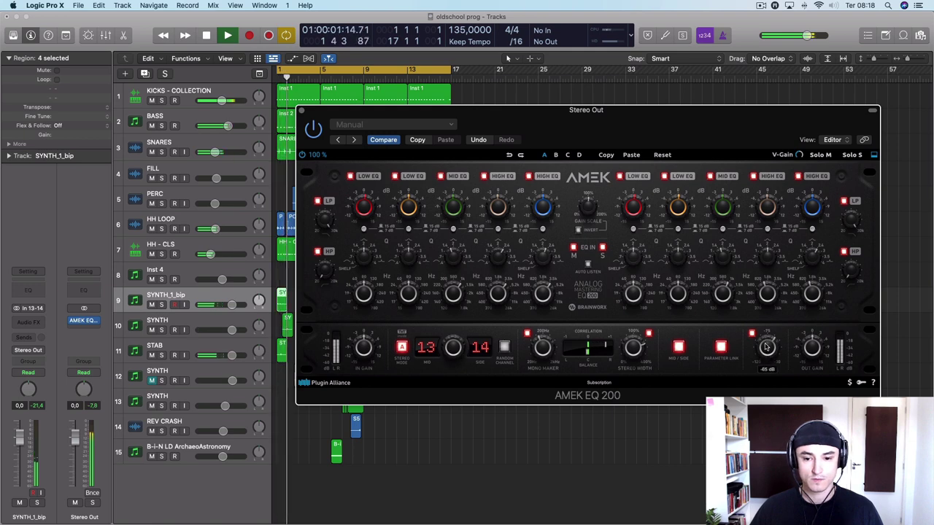
drag(766, 347, 758, 296)
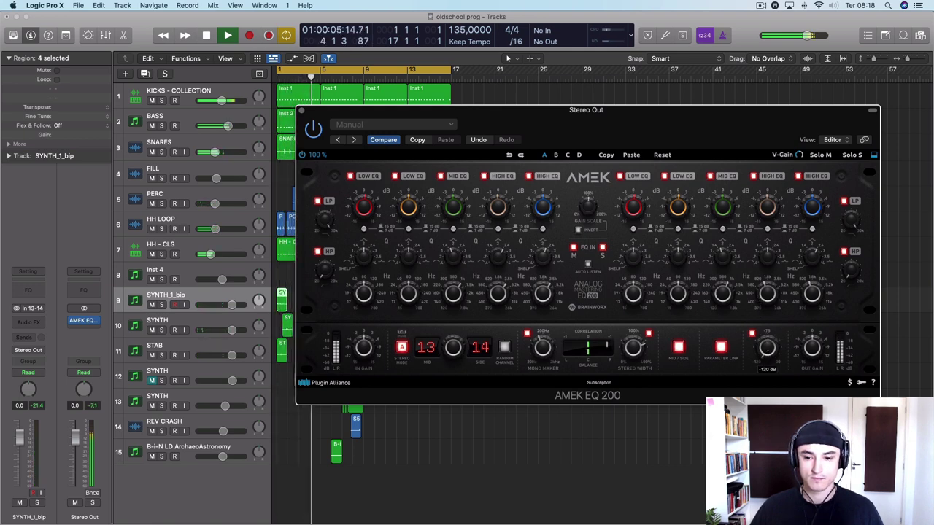
drag(766, 347, 794, 311)
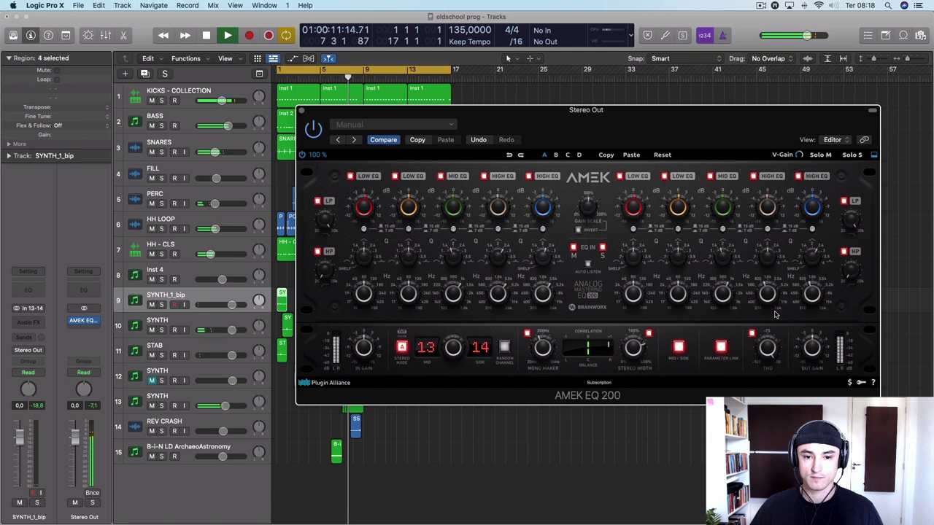
With the mix playing, adjust the red Low EQ band's gain and cut the orange Low EQ band by about 2.6 dB
mouse_move(364, 191)
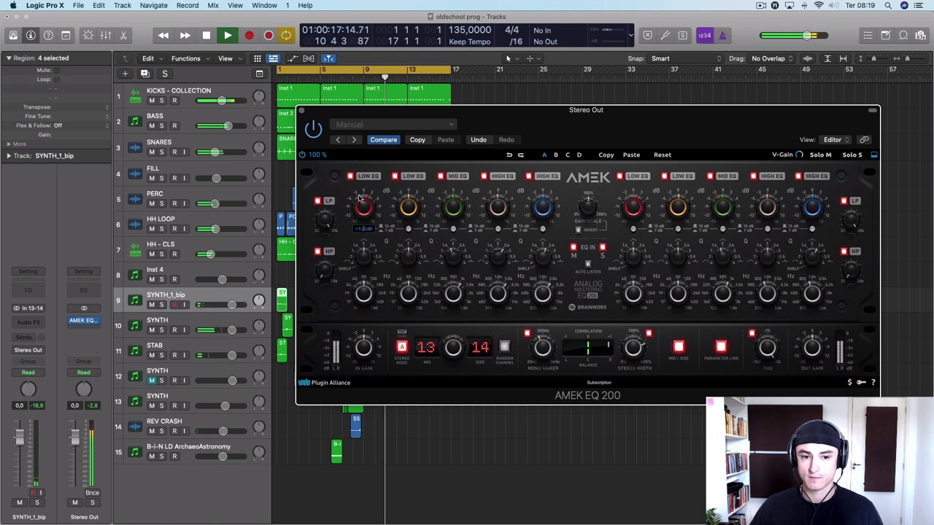
mouse_move(363, 246)
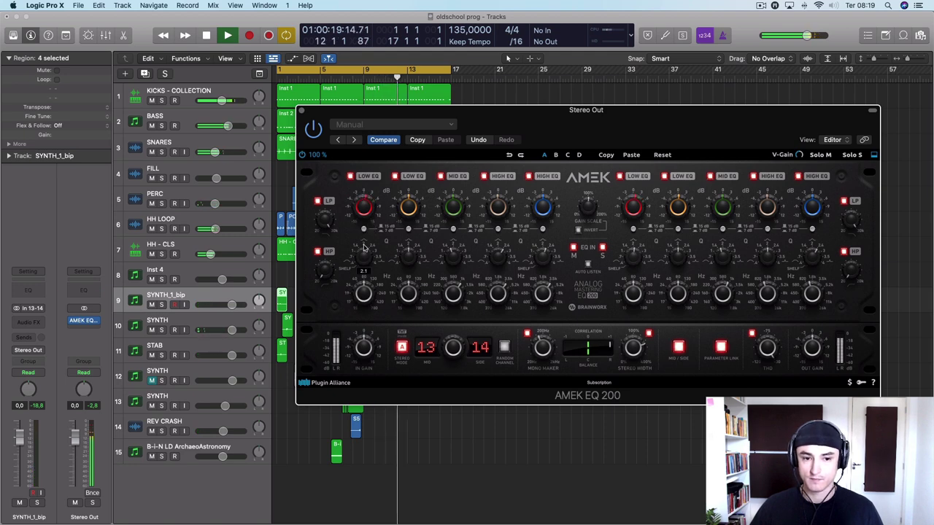
mouse_move(359, 218)
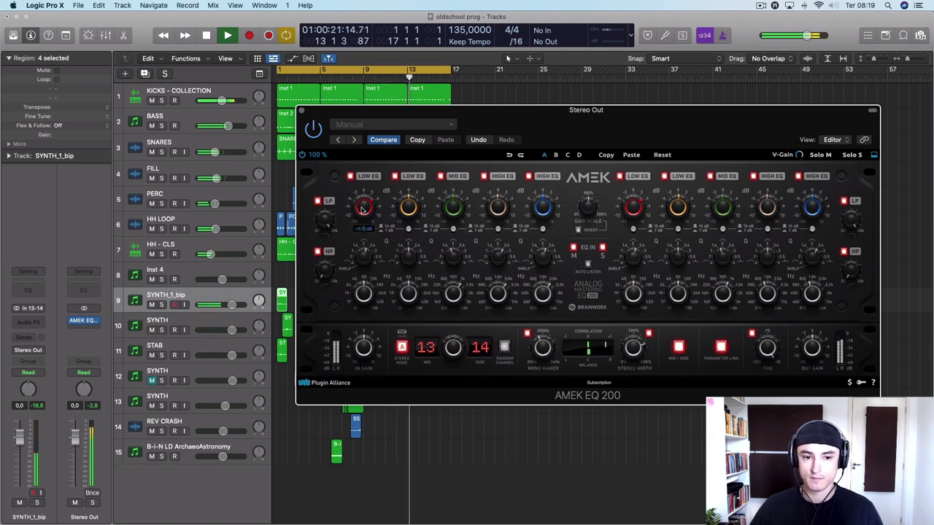
scroll(358, 217, down, 3)
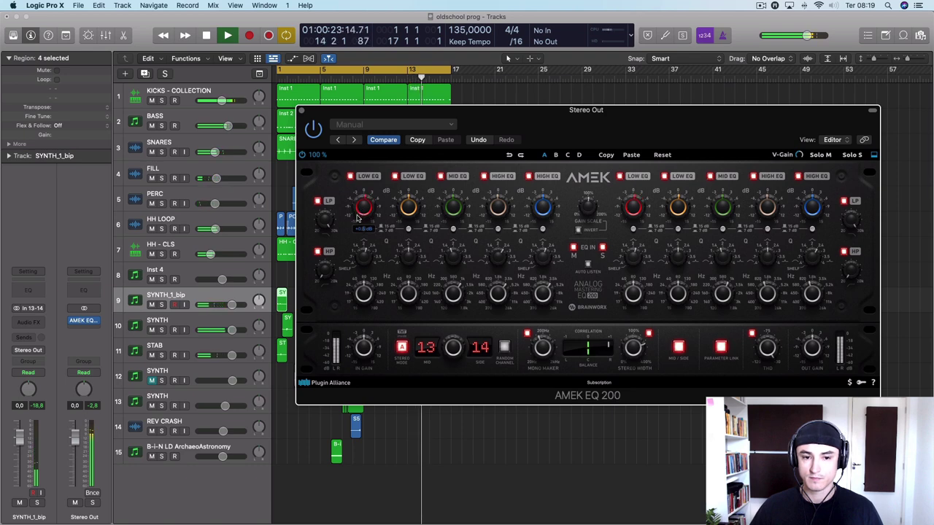
mouse_move(402, 209)
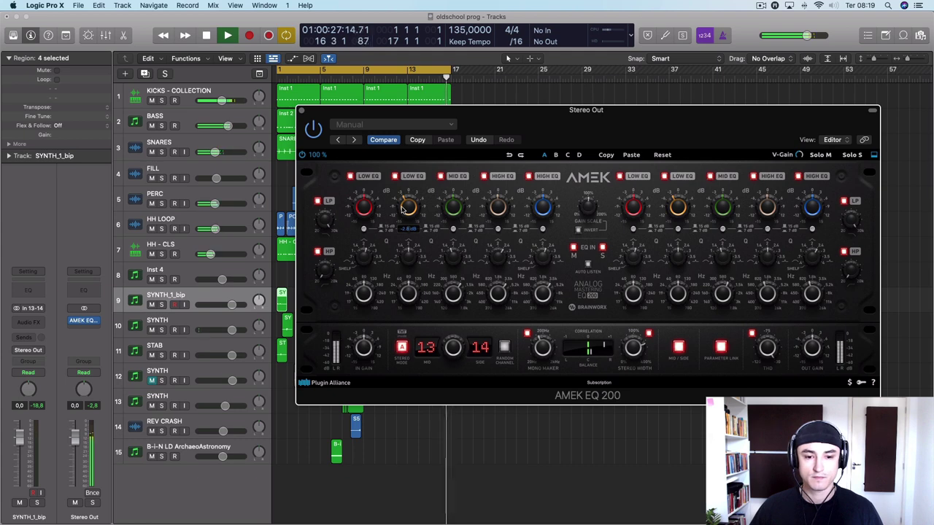
mouse_move(400, 282)
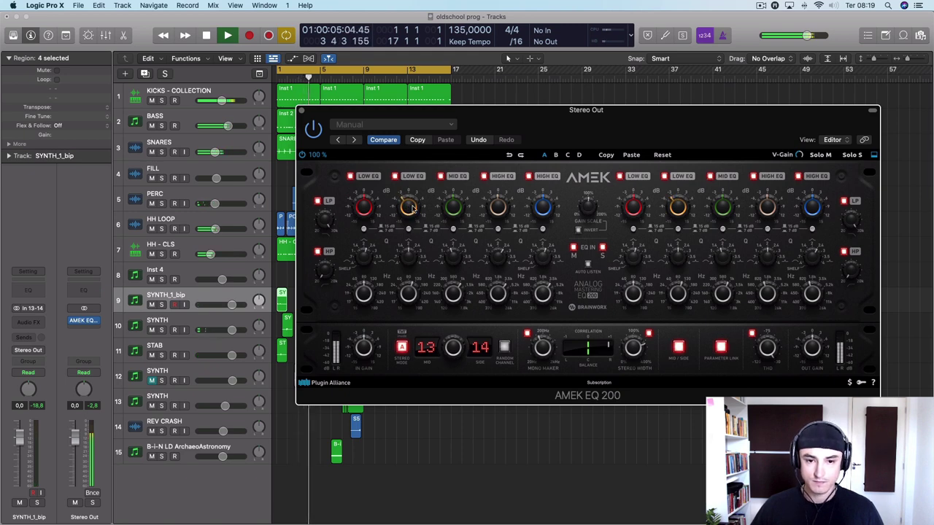
Boost the green Mid EQ band, set its frequency to about 919 Hz, and check its Q
mouse_move(452, 203)
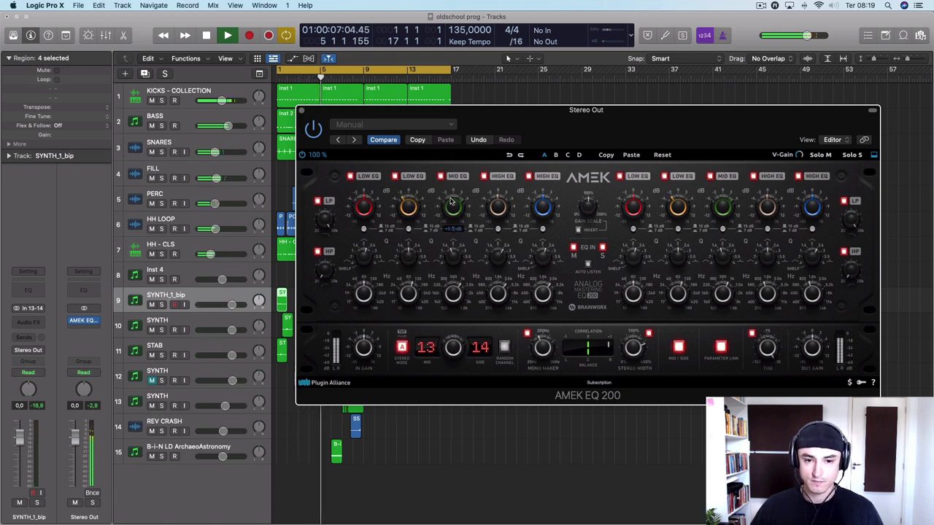
mouse_move(446, 307)
drag(447, 306, 447, 230)
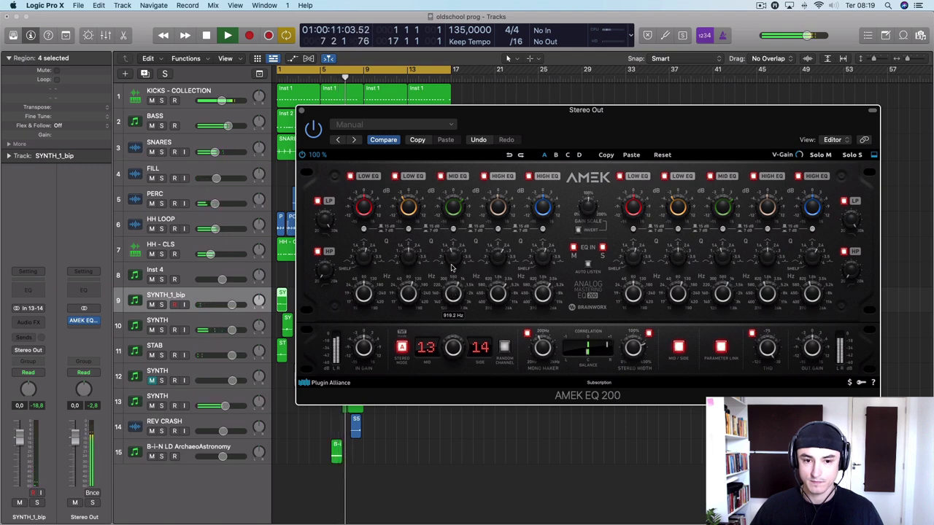
mouse_move(450, 260)
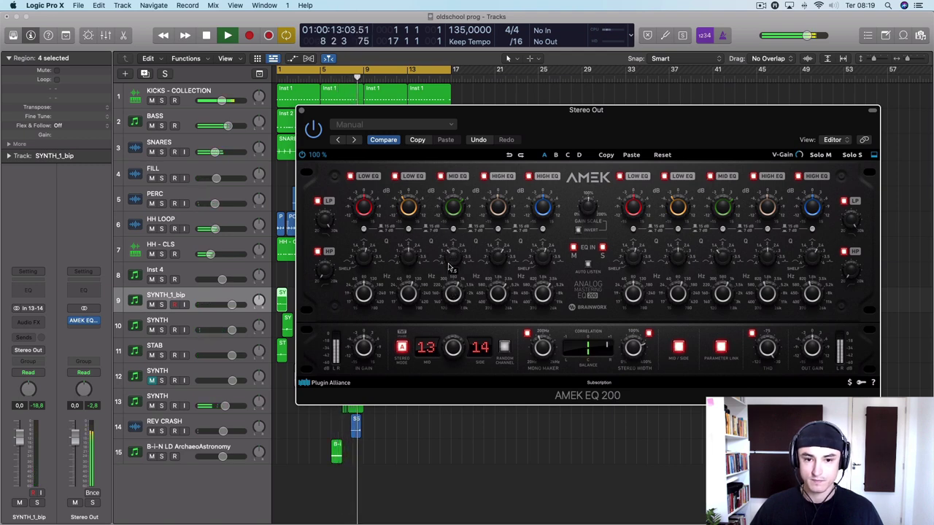
Boost both High EQ bands while the mix plays, with the blue band's frequency at about 9.3 kHz
mouse_move(496, 198)
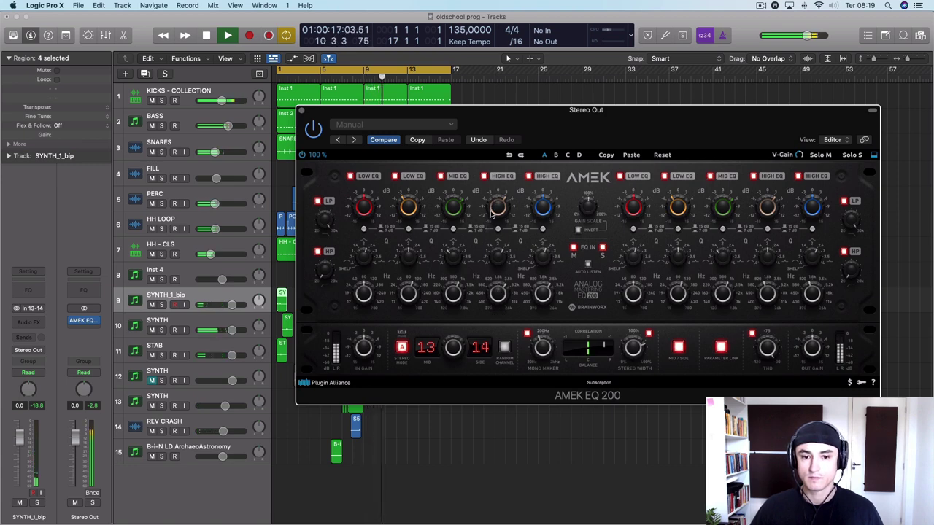
drag(494, 198, 494, 181)
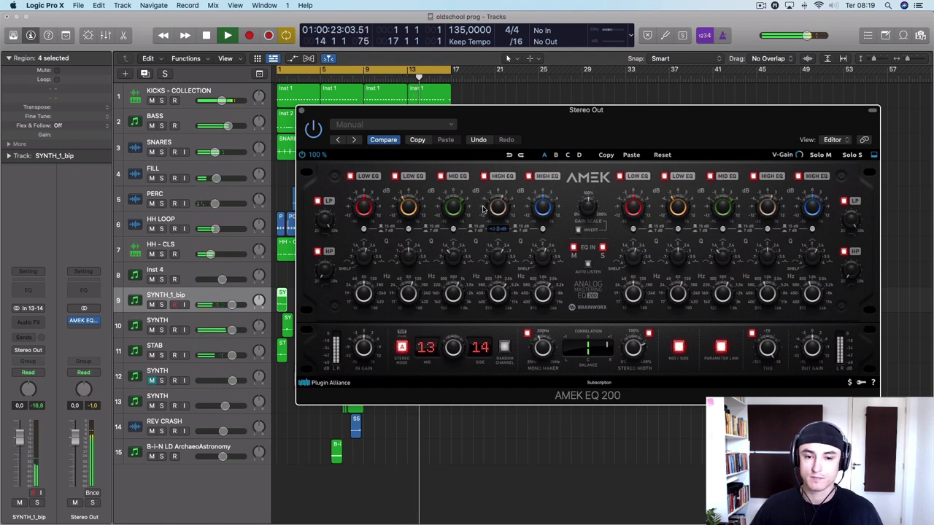
mouse_move(543, 201)
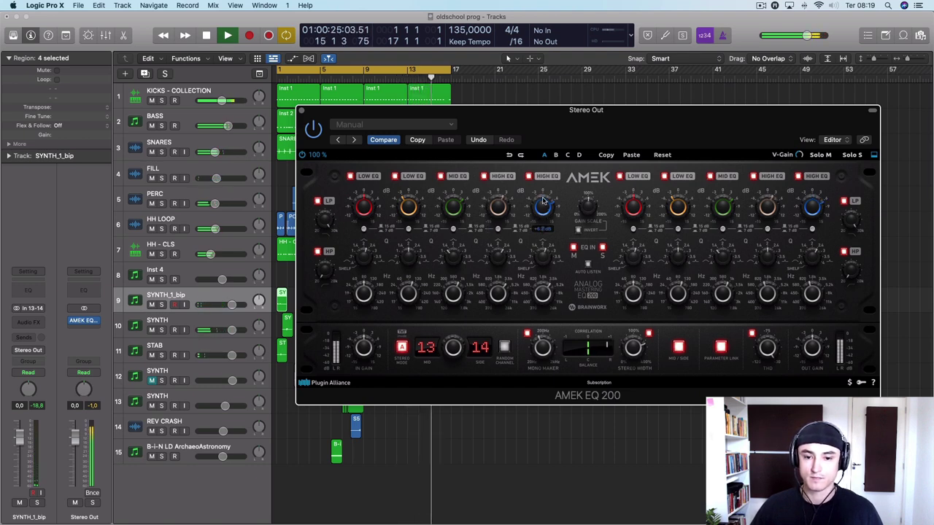
drag(544, 202, 543, 190)
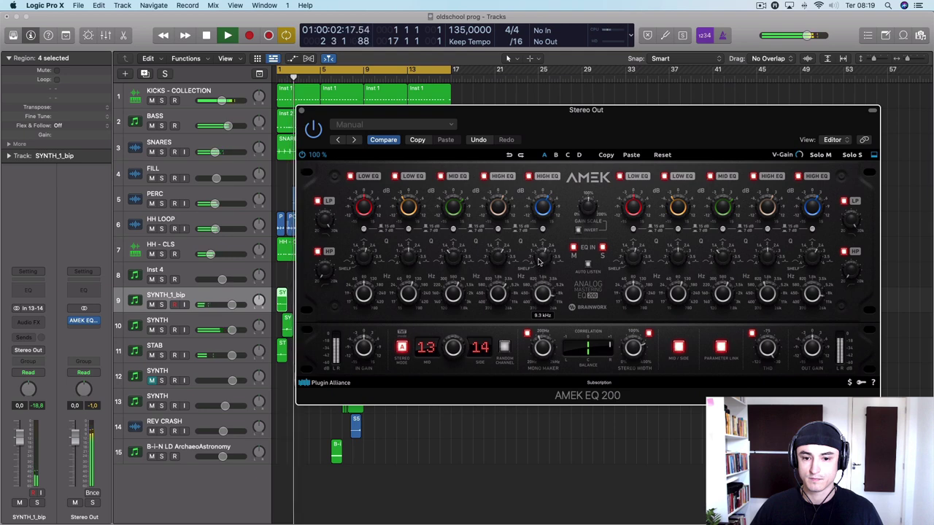
mouse_move(534, 194)
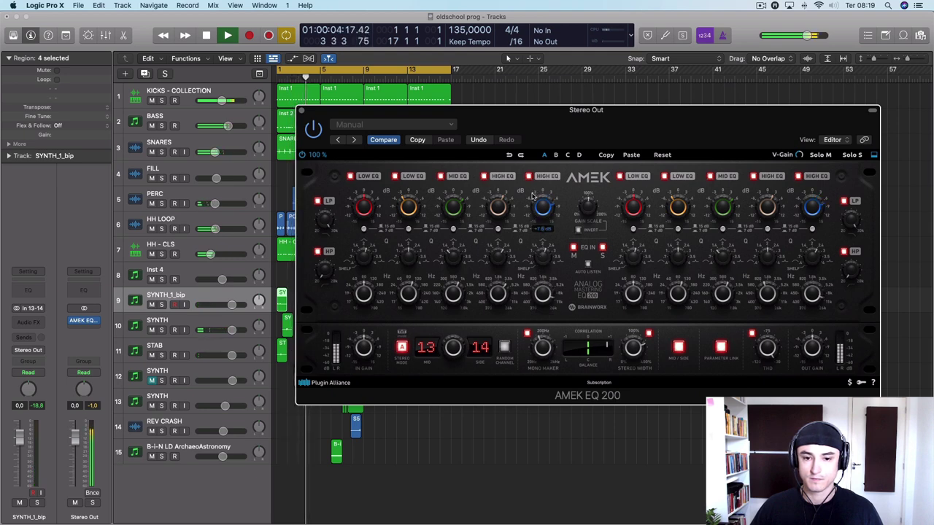
Restart the mix and fine-tune the blue High EQ band's gain, with its frequency at about 15.2 kHz
mouse_move(543, 293)
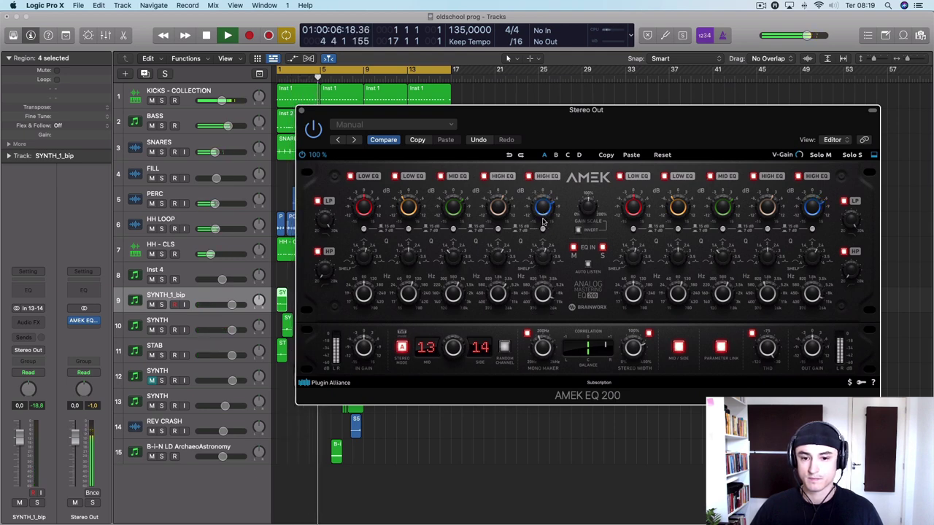
mouse_move(539, 224)
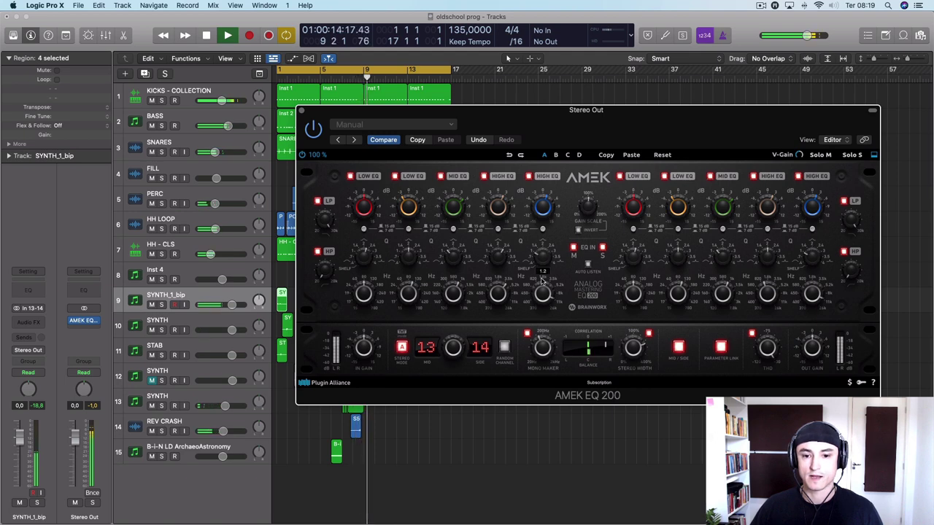
key(space)
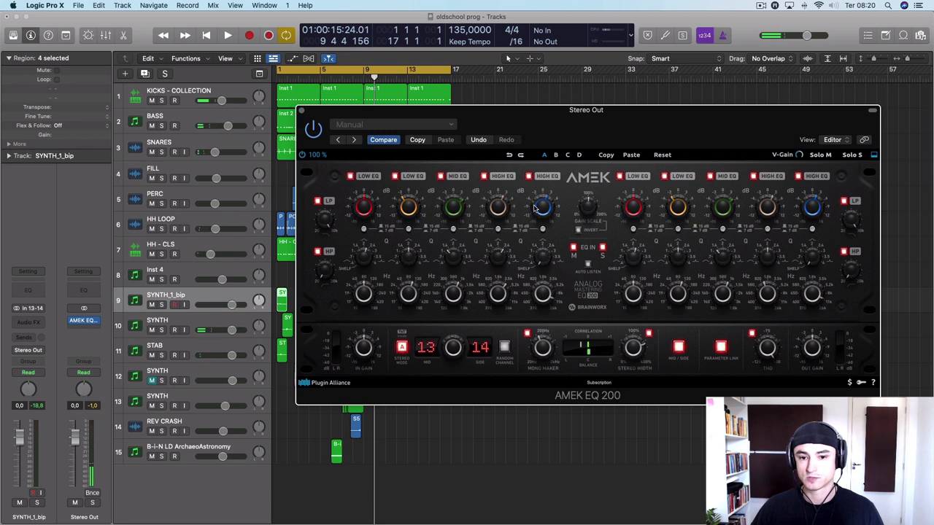
key(space)
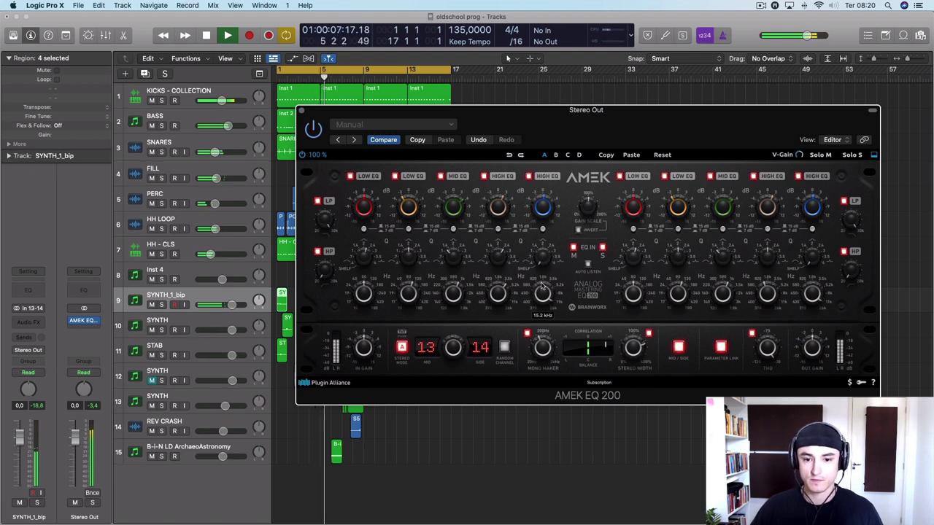
drag(542, 208, 542, 204)
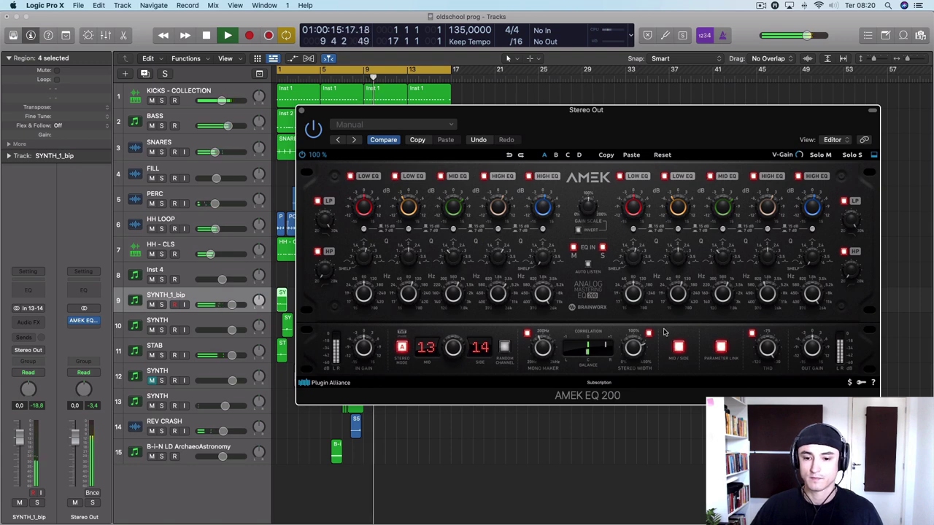
Set the Stereo Width to about 106% and toggle the equalizer's bypass to compare the mix
mouse_move(633, 351)
drag(633, 350, 632, 357)
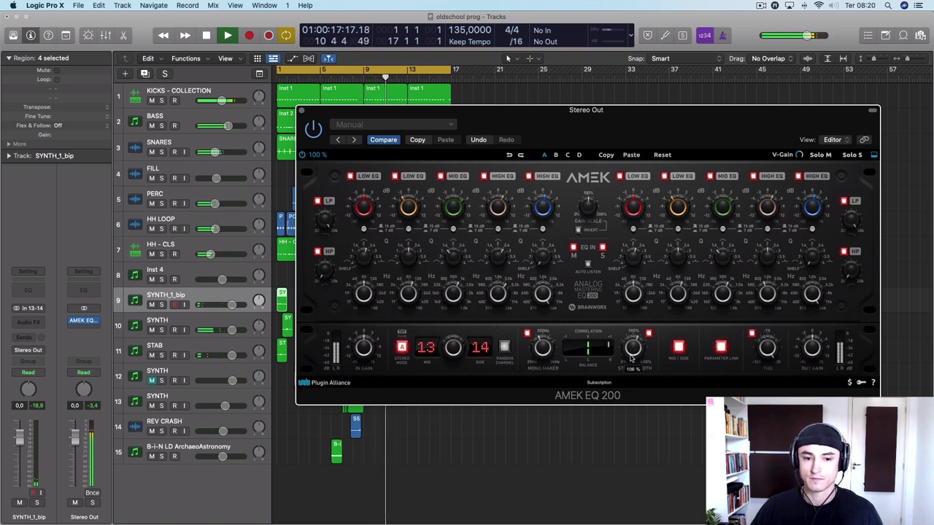
click(314, 131)
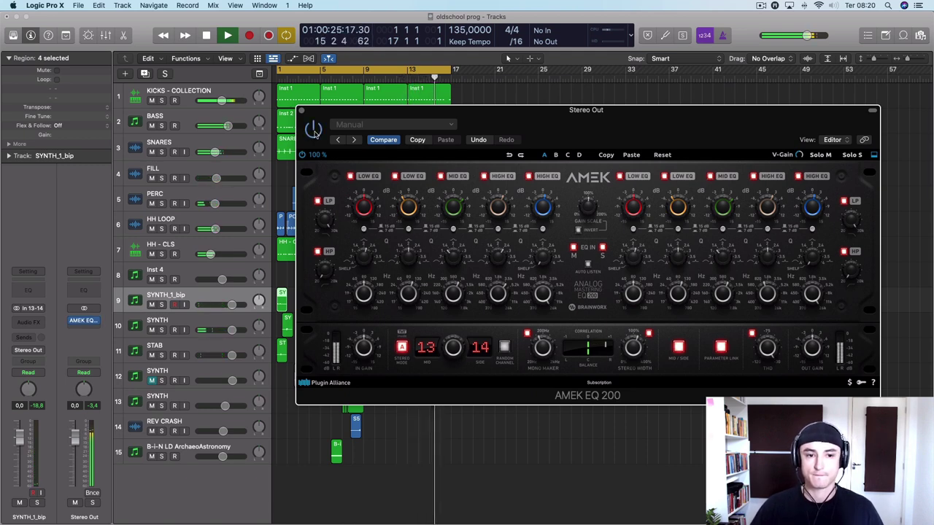
Stop playback and close the Stereo Out equalizer, fitting all tracks compactly into the arrangement view
drag(419, 114, 350, 99)
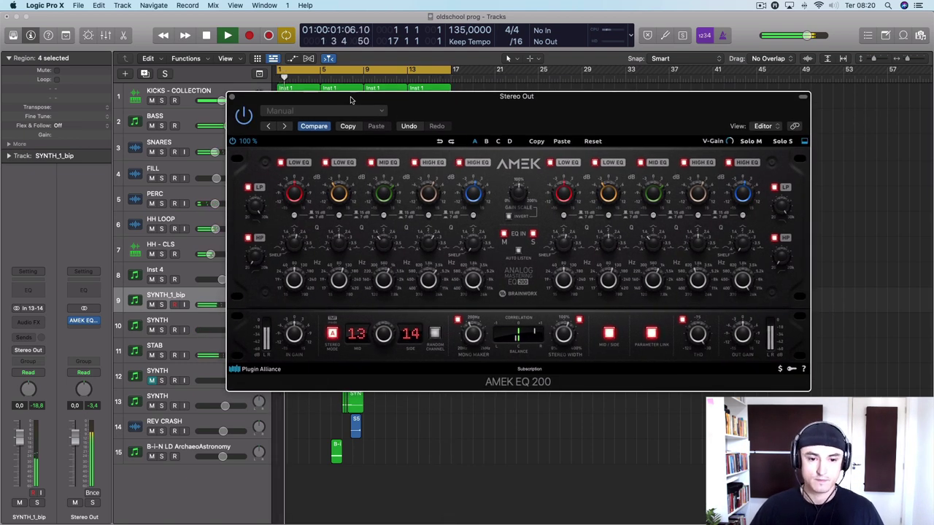
click(231, 97)
key(space)
key(super+Right)
key(super+Right)
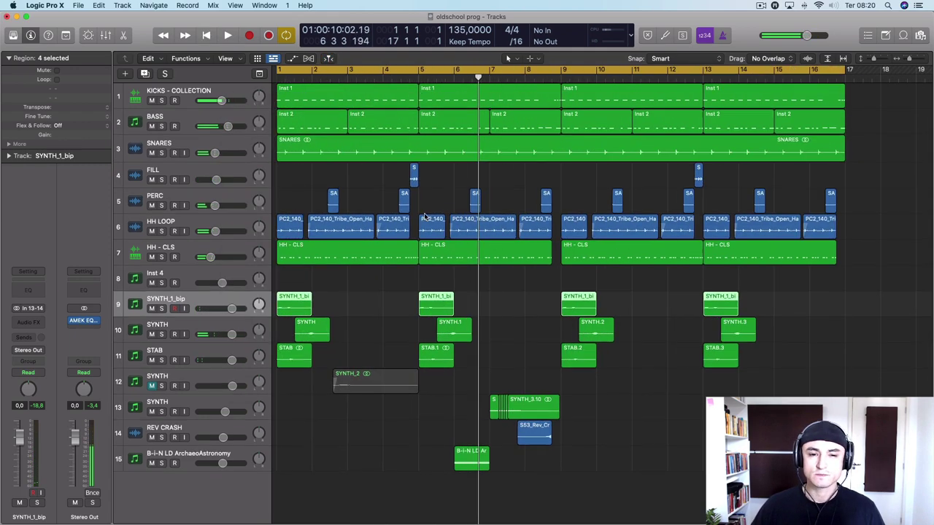
key(super+Up)
key(super+Up)
key(super+Left)
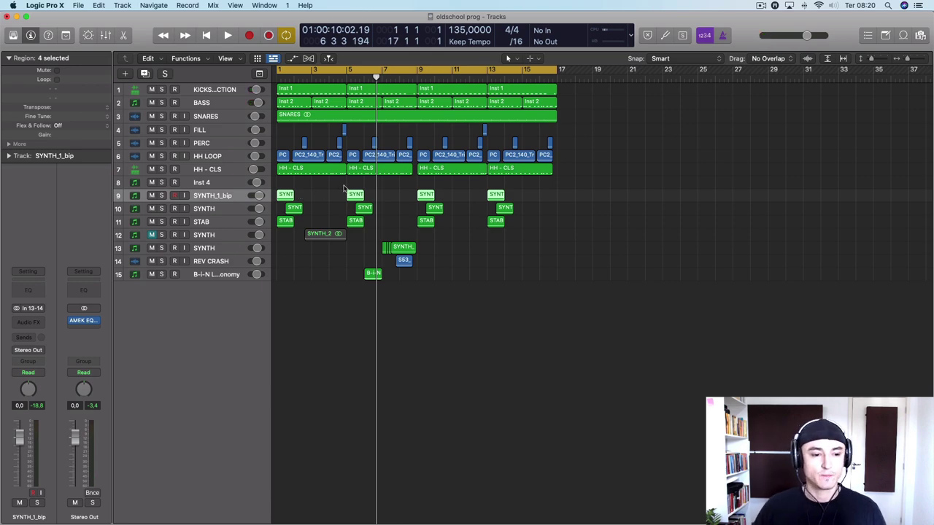
click(84, 322)
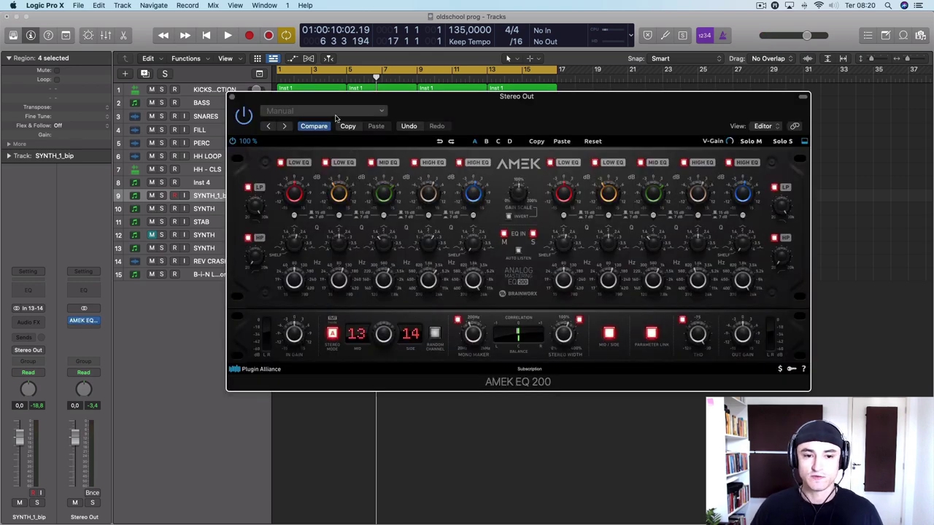
click(231, 97)
Solo the kick and BASS tracks and play them from the start with the BASS track's AMEK EQ 200 open
click(211, 103)
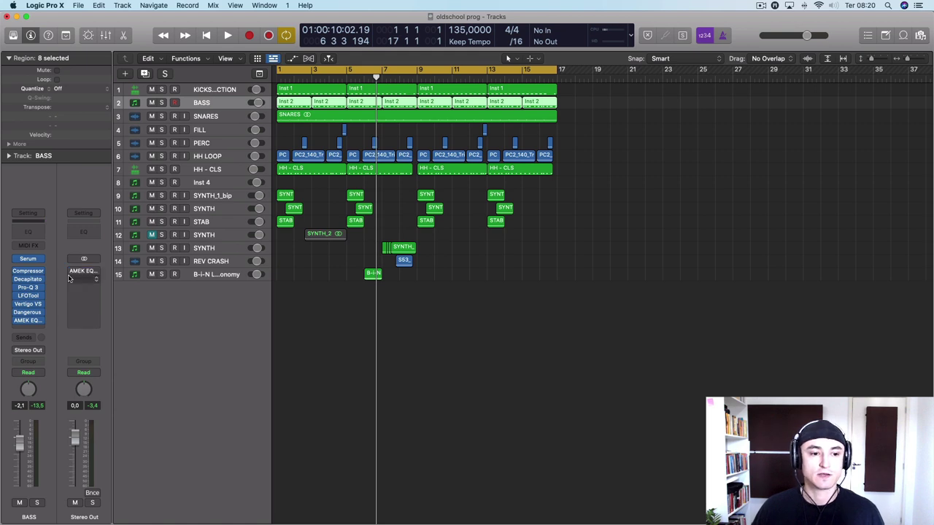
click(161, 102)
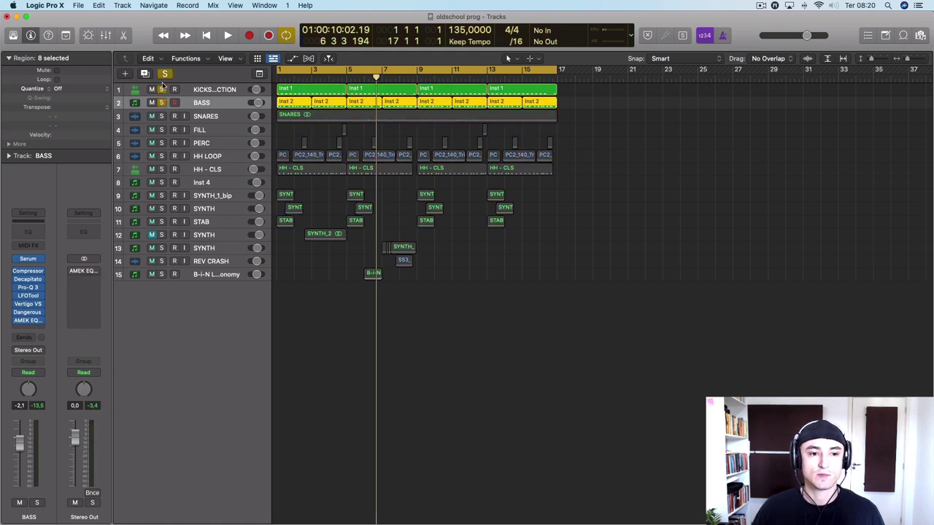
key(space)
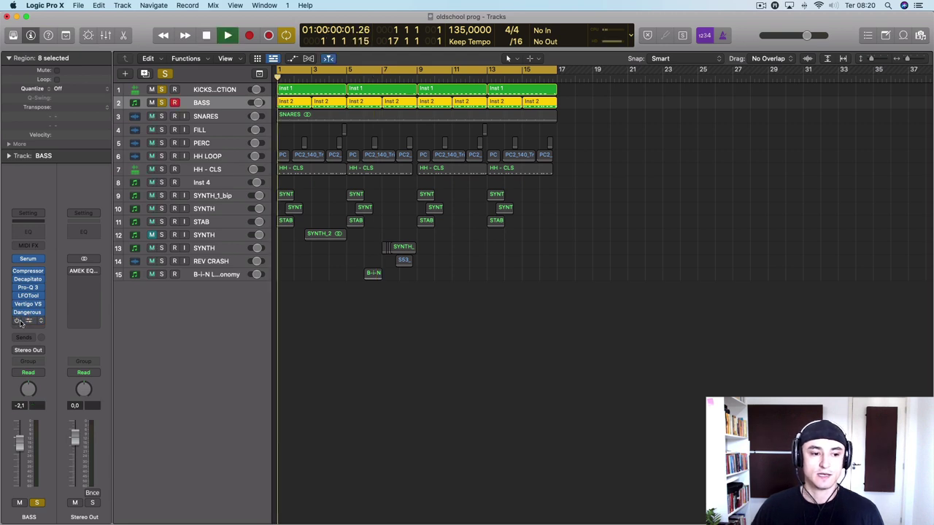
click(29, 322)
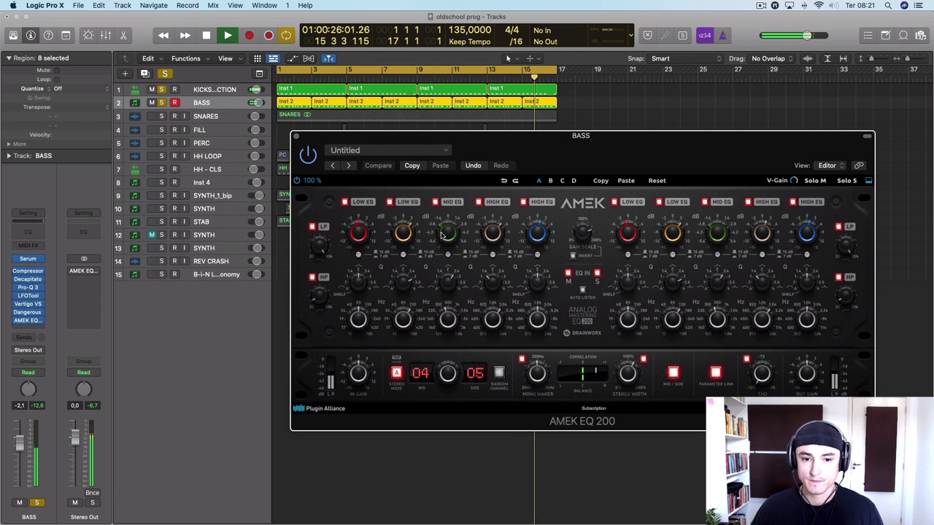
Adjust the bass's green Mid EQ and both High EQ bands, with the blue band's frequency at about 7.5 kHz
click(443, 229)
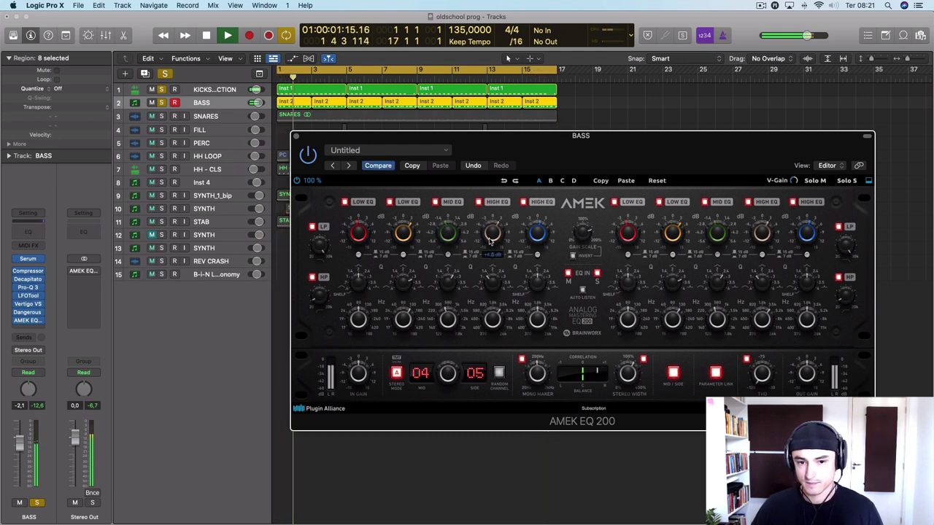
mouse_move(540, 218)
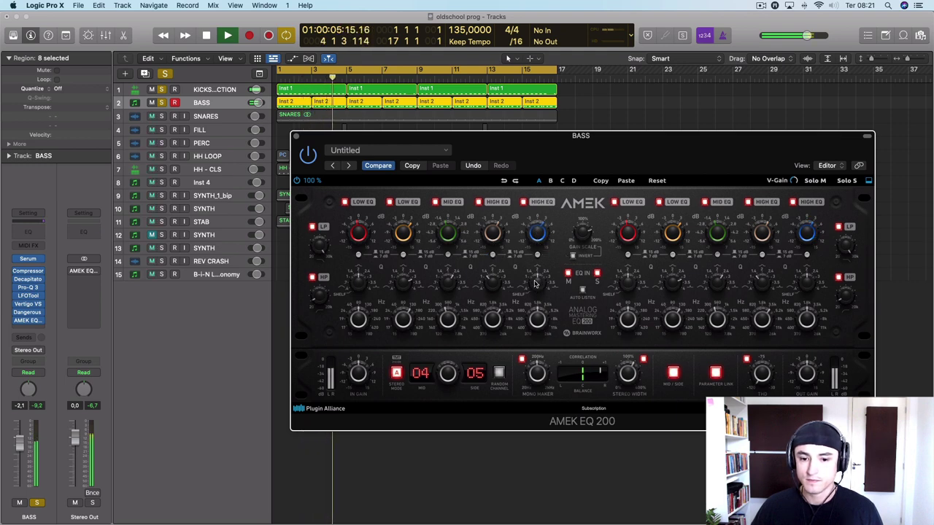
mouse_move(541, 285)
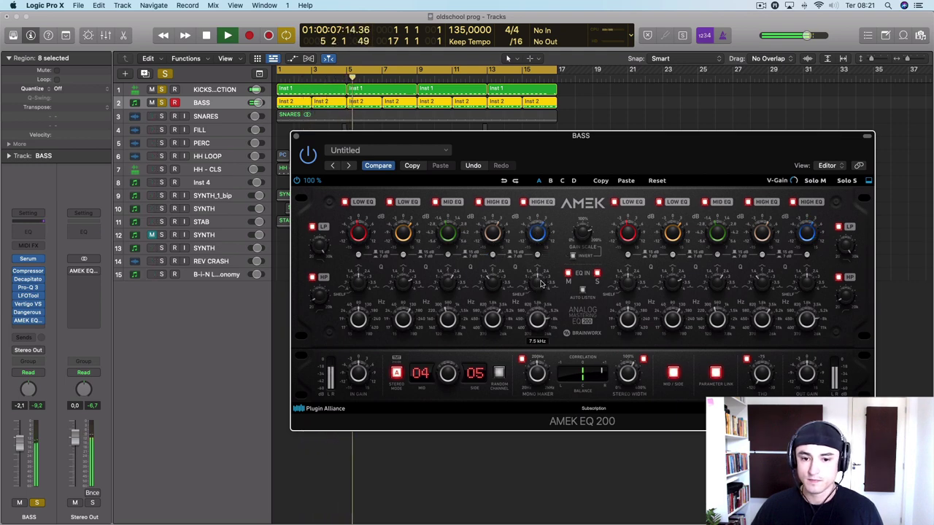
drag(541, 284, 538, 302)
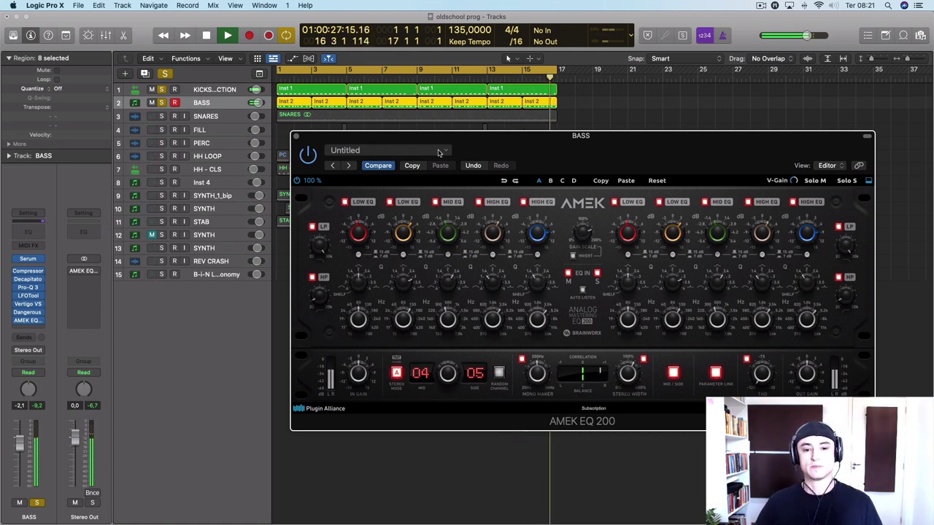
Fine-tune the green Mid EQ and orange Low EQ gains on the bass and stop playback
drag(444, 236, 446, 235)
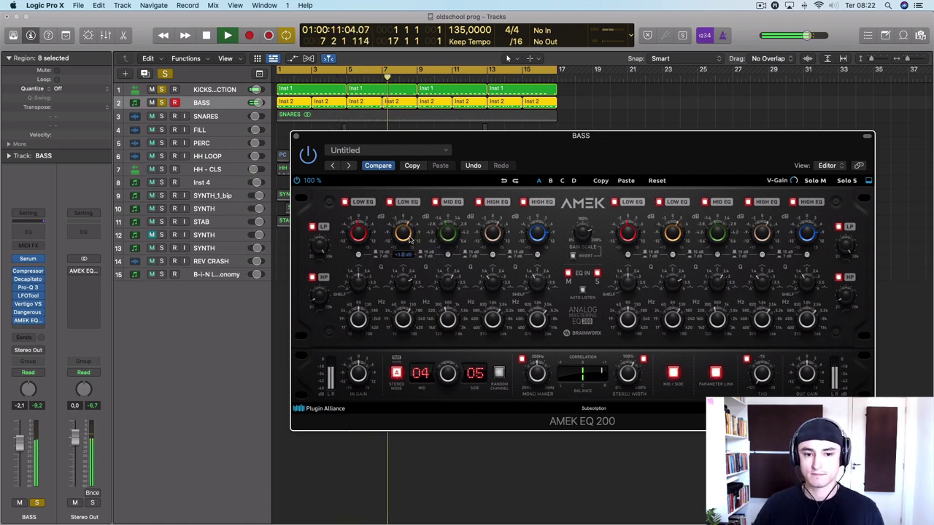
drag(410, 234, 411, 239)
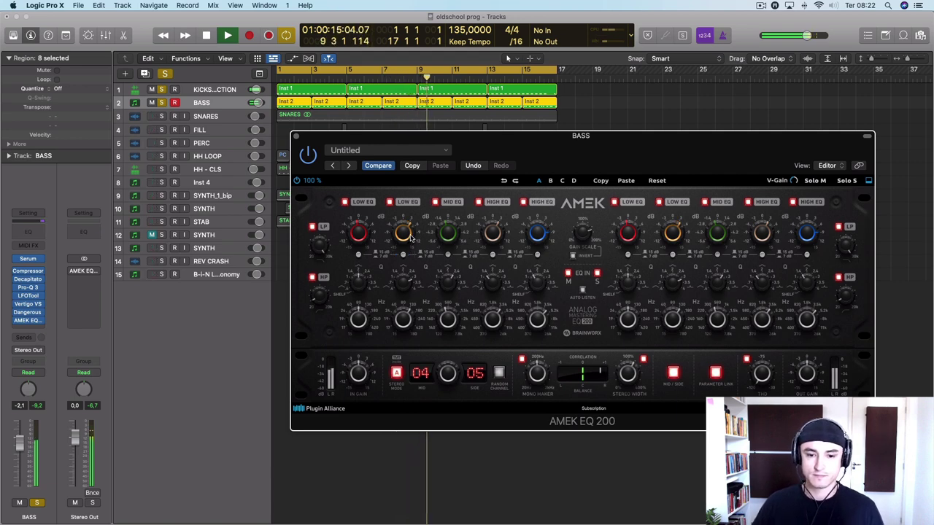
key(space)
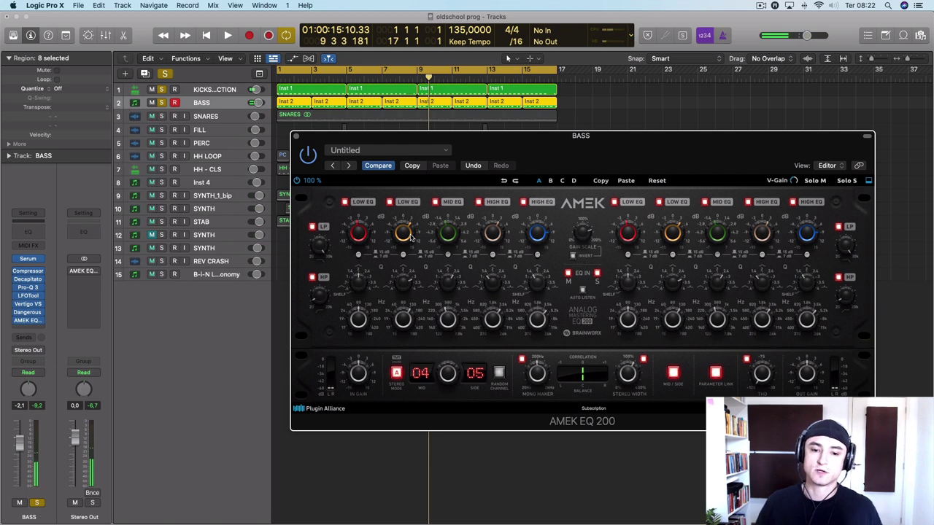